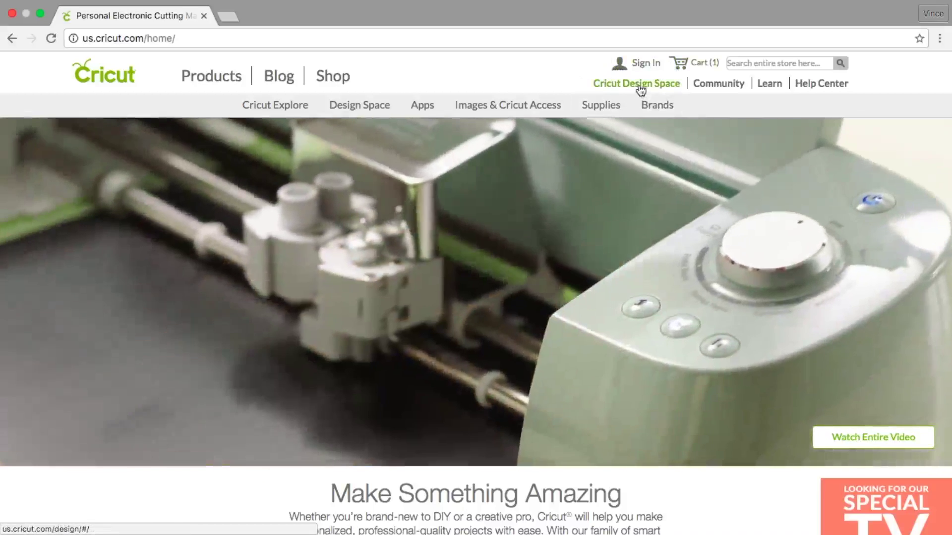
Open Cricut Design Space and browse the ready-made project gallery down to the Halloween baby onesies.
{"action": "left_click", "coordinate": [639, 89]}
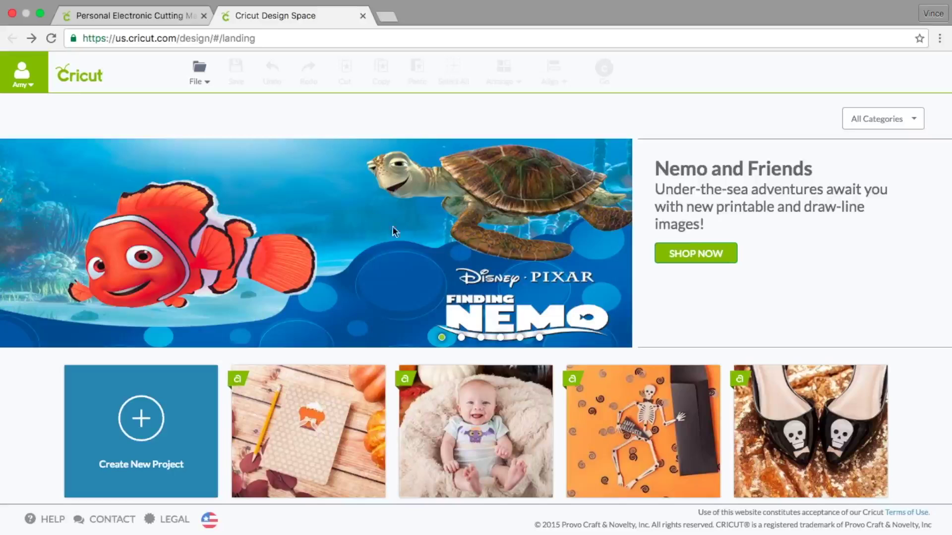
{"action": "left_click", "coordinate": [540, 339]}
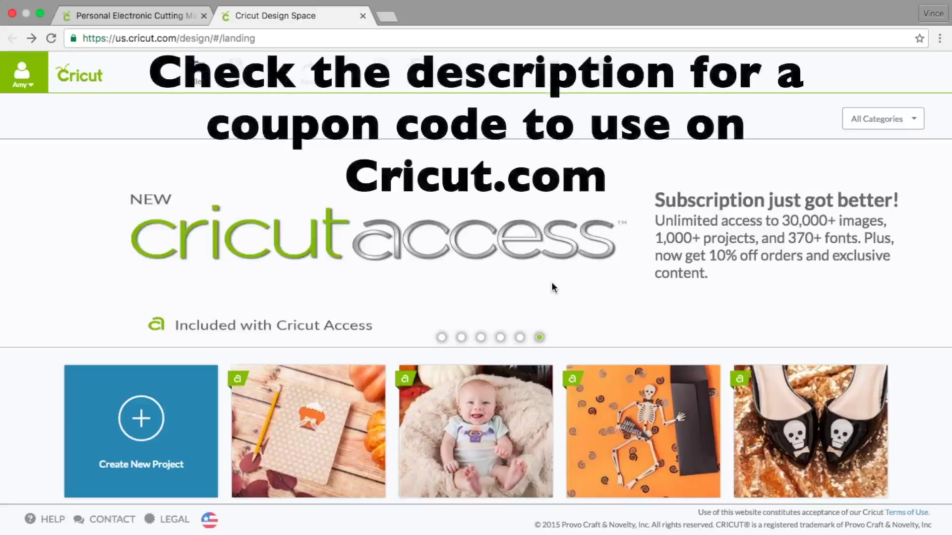
{"action": "scroll", "coordinate": [551, 283], "scroll_direction": "down", "scroll_amount": 5}
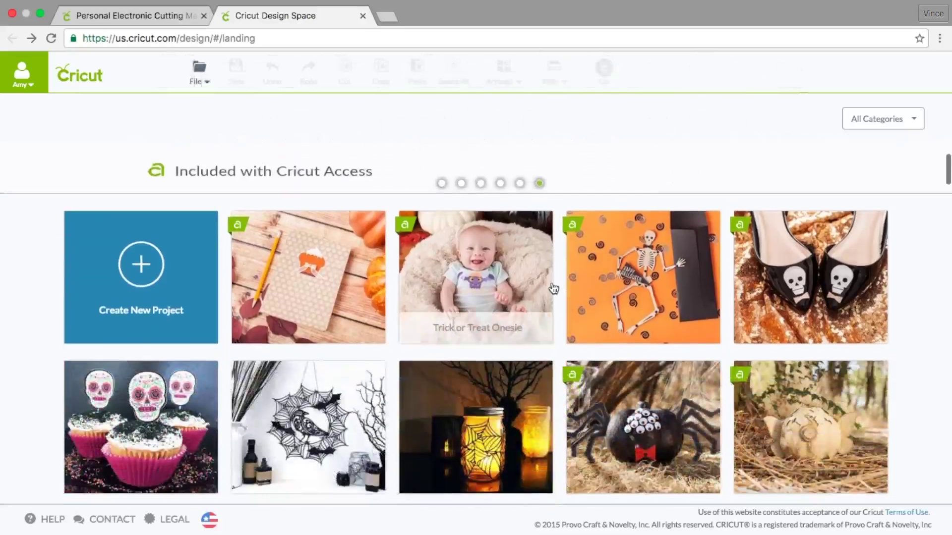
{"action": "scroll", "coordinate": [553, 288], "scroll_direction": "down", "scroll_amount": 8}
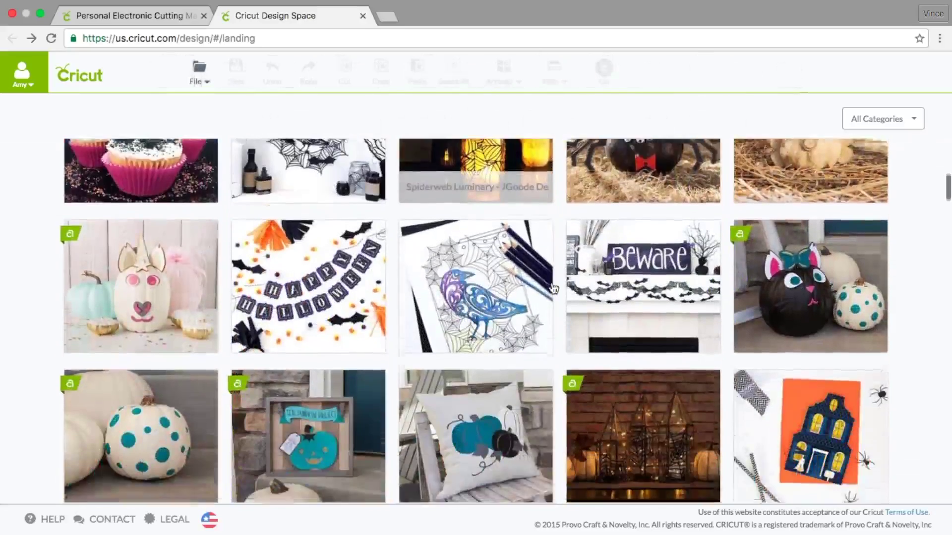
{"action": "scroll", "coordinate": [554, 289], "scroll_direction": "down", "scroll_amount": 7}
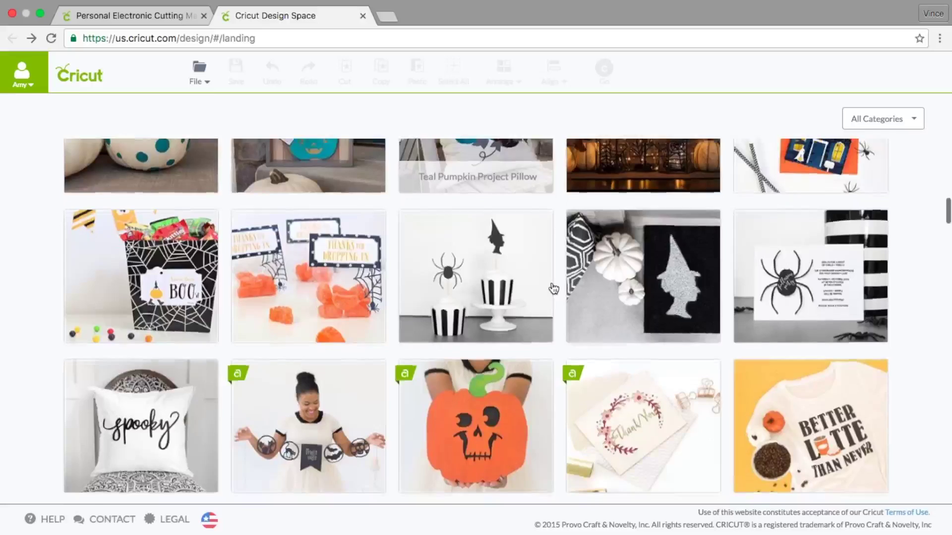
{"action": "scroll", "coordinate": [553, 288], "scroll_direction": "down", "scroll_amount": 8}
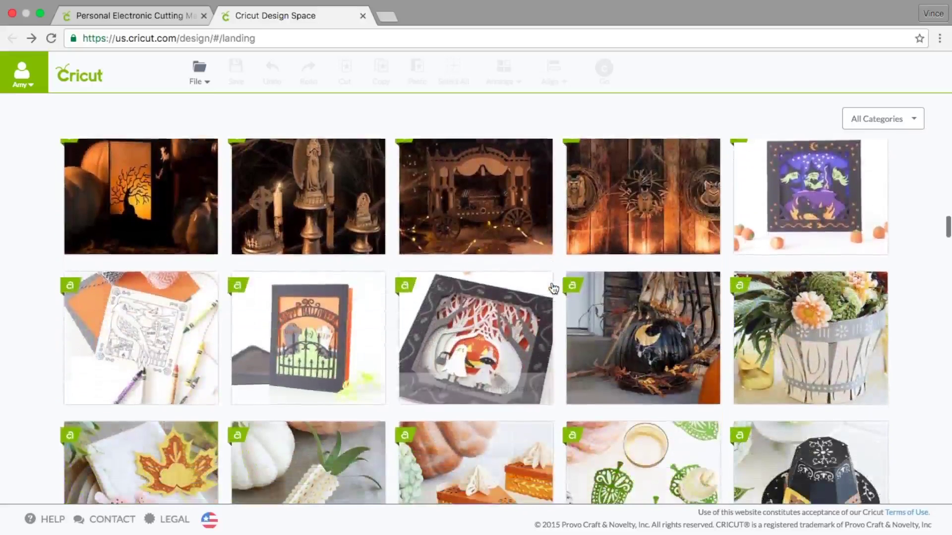
{"action": "scroll", "coordinate": [553, 288], "scroll_direction": "down", "scroll_amount": 8}
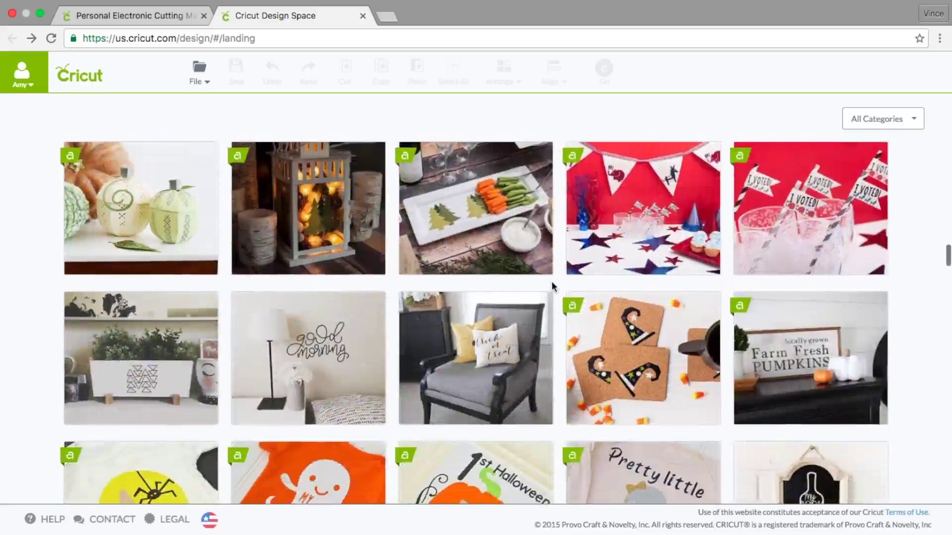
{"action": "scroll", "coordinate": [553, 287], "scroll_direction": "down", "scroll_amount": 3}
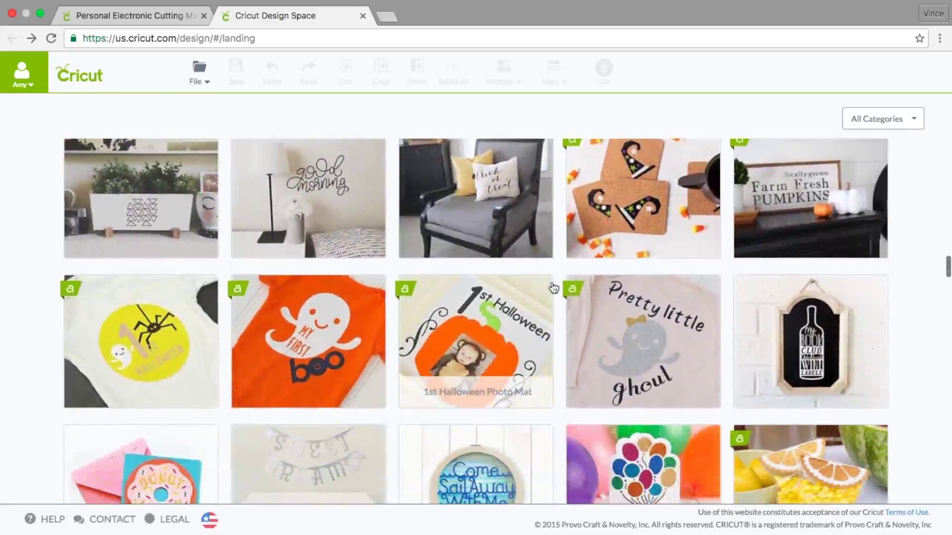
{"action": "scroll", "coordinate": [553, 288], "scroll_direction": "down", "scroll_amount": 1}
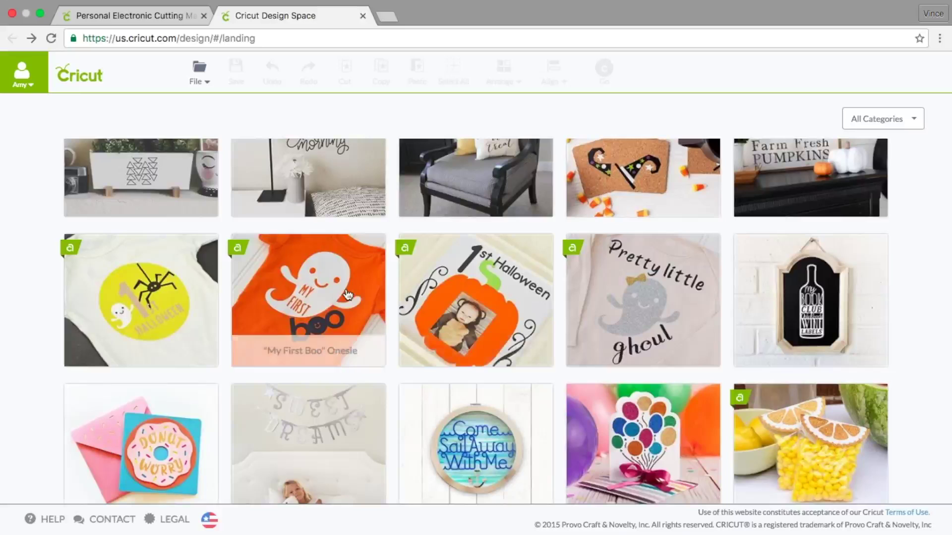
View the description, materials and instructions of the "My First Boo" Onesie project, closing the project details when done.
{"action": "left_click", "coordinate": [315, 312]}
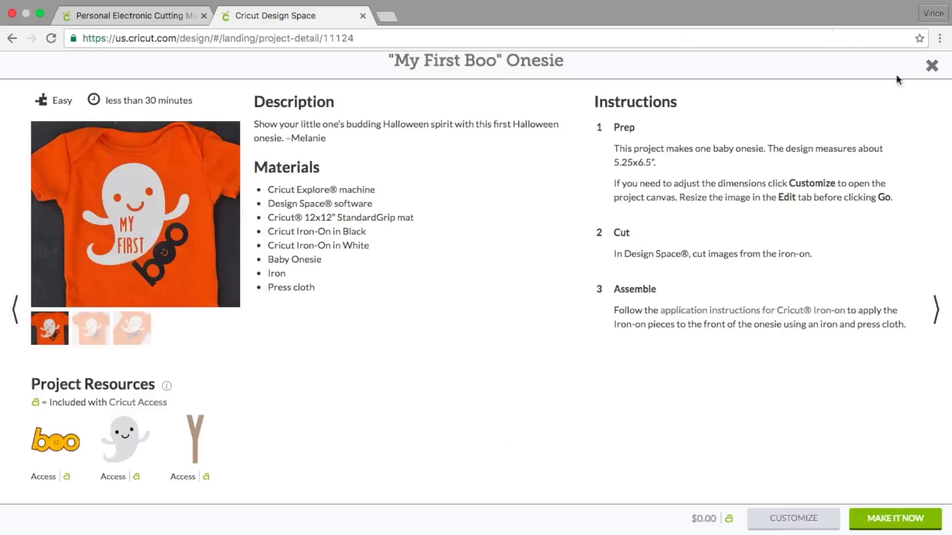
{"action": "left_click", "coordinate": [931, 67]}
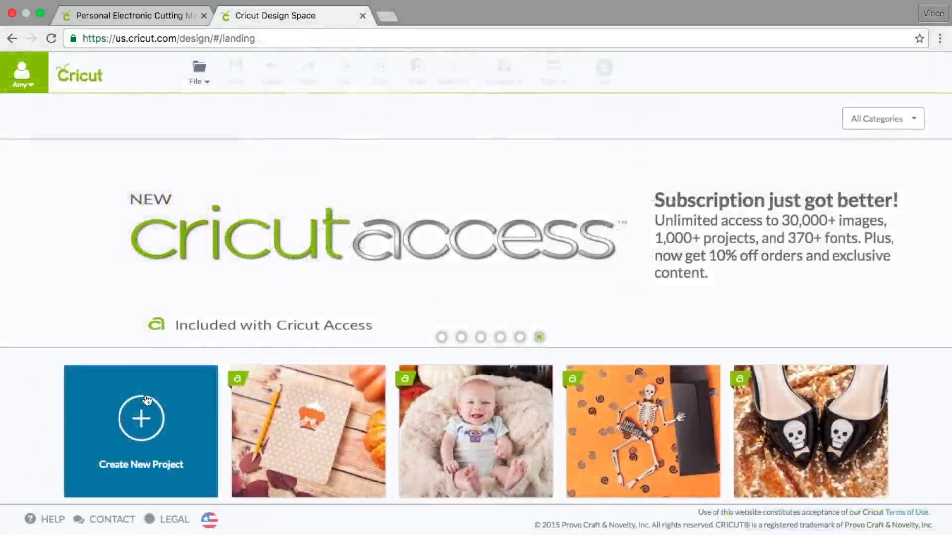
Create a new project and insert a square, placing it at about X 3.81 in, Y 2.26 in.
{"action": "left_click", "coordinate": [142, 425]}
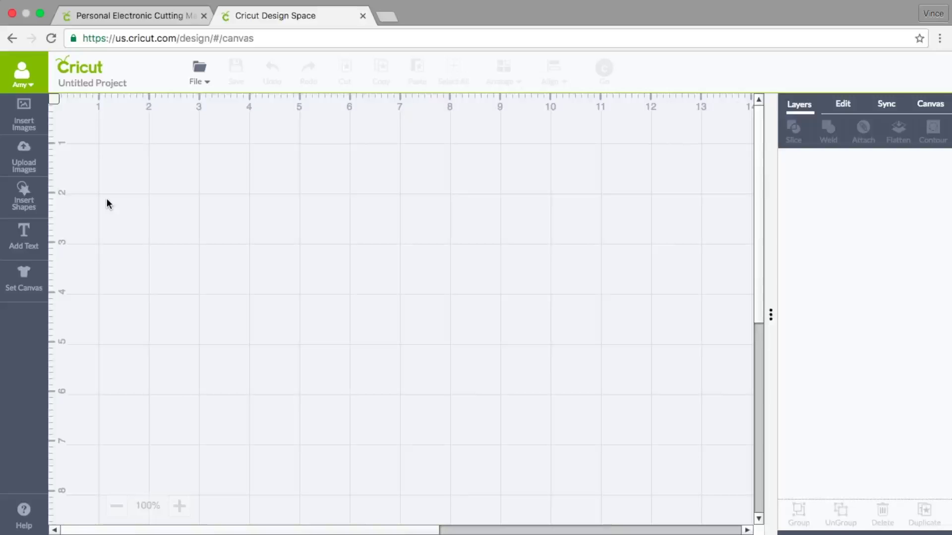
{"action": "left_click", "coordinate": [21, 193]}
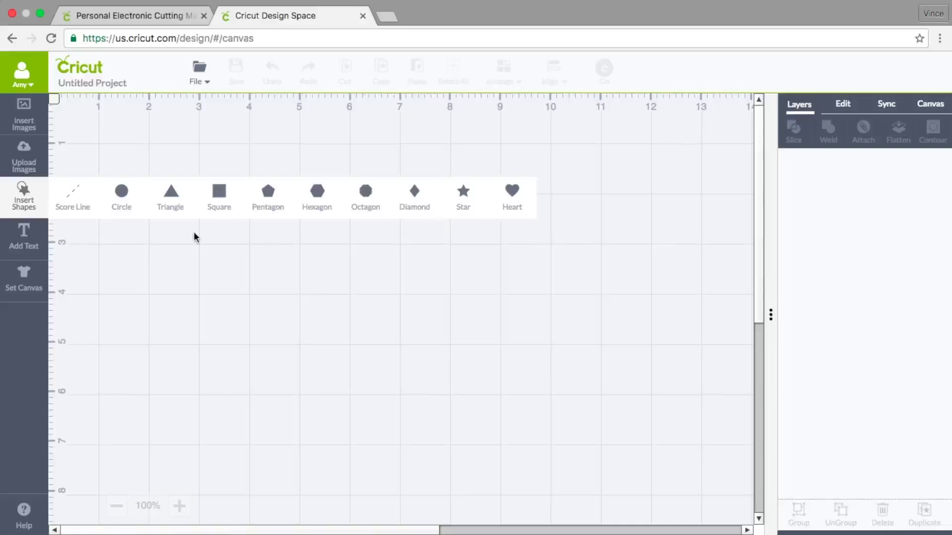
{"action": "left_click", "coordinate": [219, 193]}
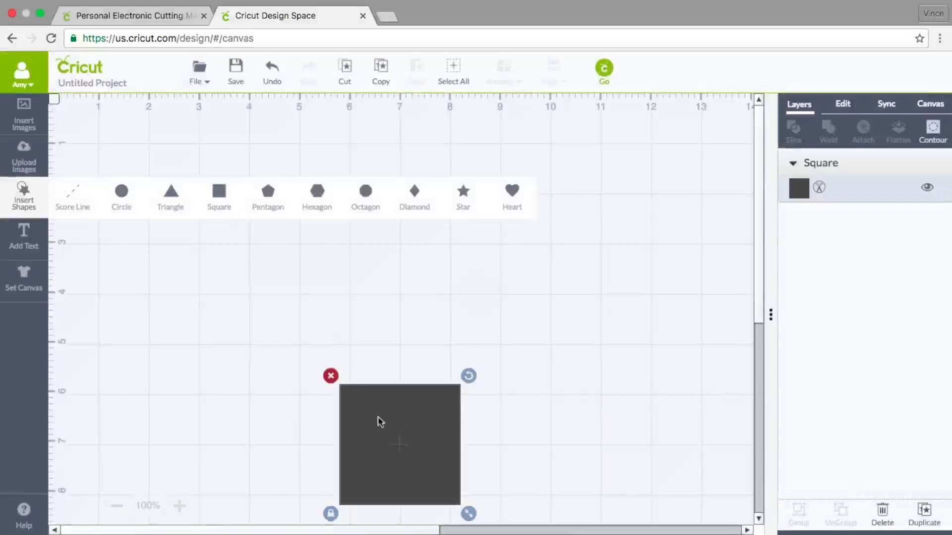
{"action": "left_click", "coordinate": [407, 404]}
{"action": "left_click_drag", "start_coordinate": [404, 393], "coordinate": [307, 226]}
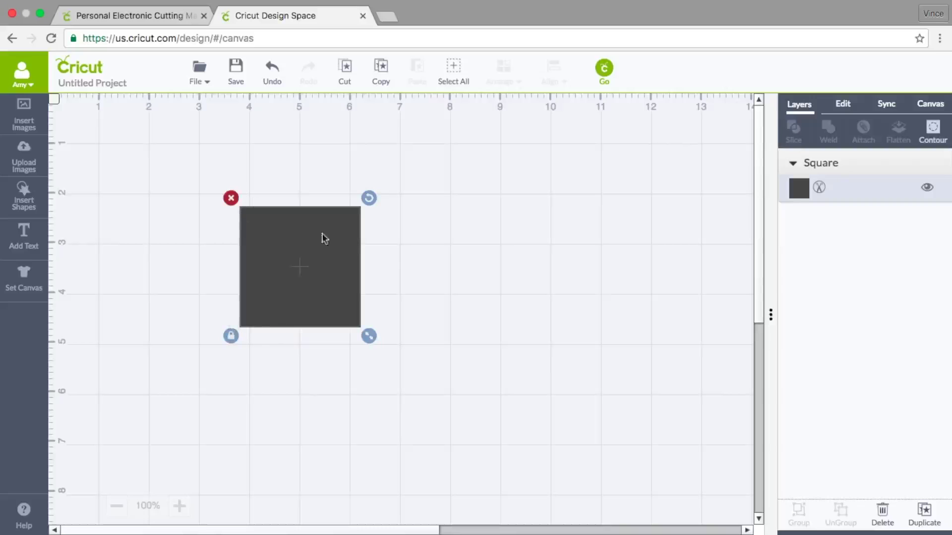
{"action": "left_click", "coordinate": [432, 245]}
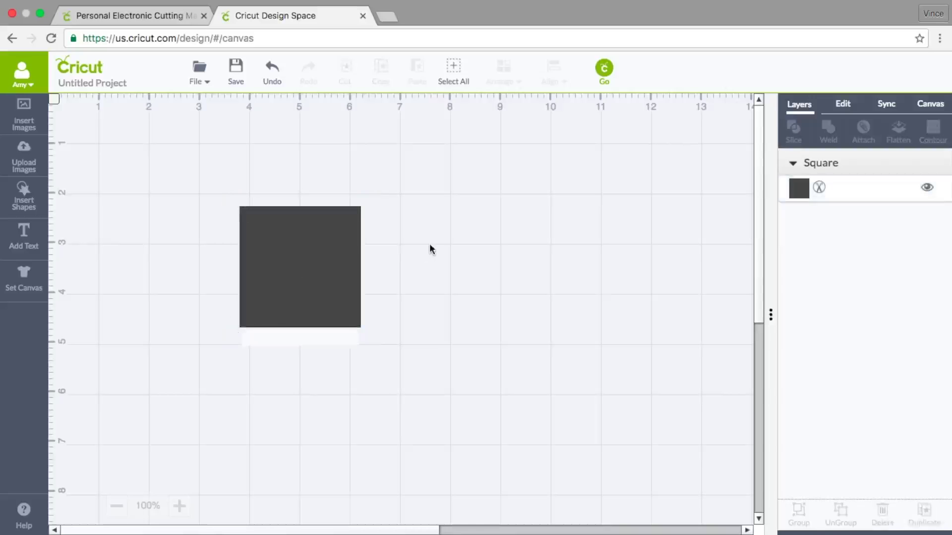
Unlock the square's proportions and set its size to 3 in wide by 4 in high.
{"action": "left_click", "coordinate": [323, 243]}
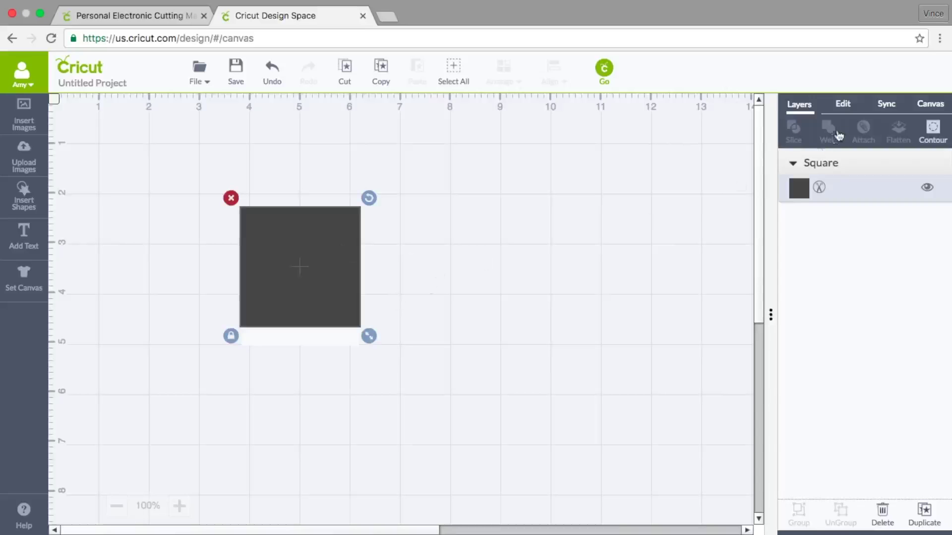
{"action": "left_click", "coordinate": [844, 106]}
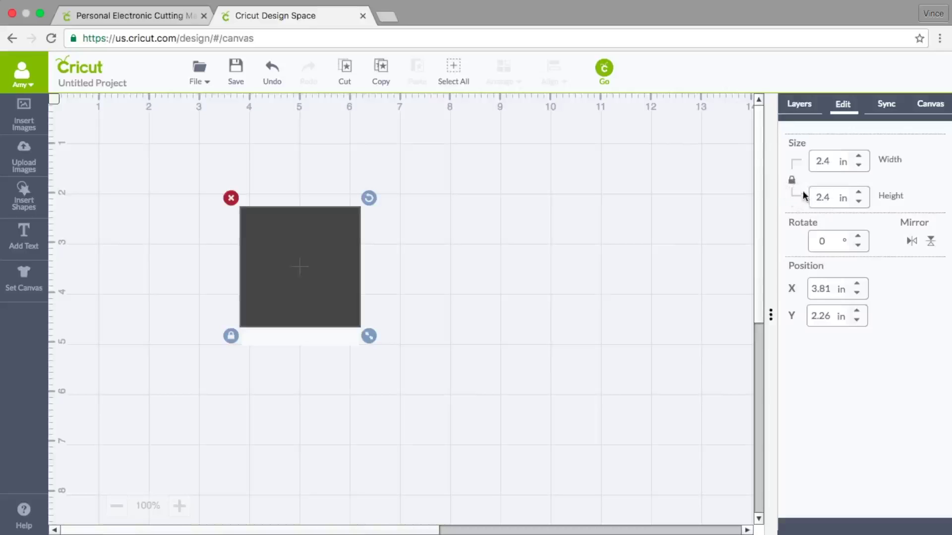
{"action": "left_click", "coordinate": [792, 180]}
{"action": "left_click_drag", "start_coordinate": [830, 164], "coordinate": [801, 166]}
{"action": "type", "text": "3"}
{"action": "key", "text": "Return"}
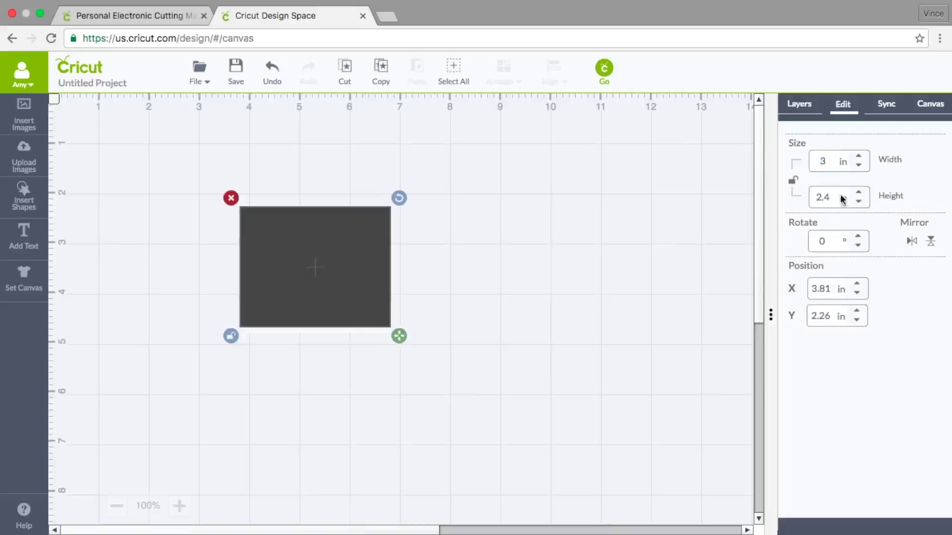
{"action": "left_click_drag", "start_coordinate": [823, 198], "coordinate": [807, 198]}
{"action": "type", "text": "4"}
{"action": "key", "text": "Return"}
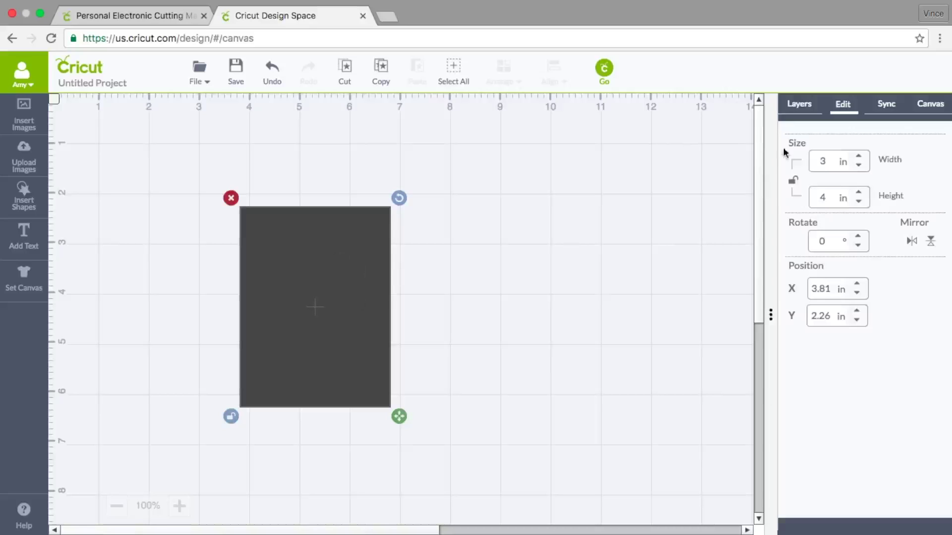
Color the rectangle white and move it about 1 in down the canvas.
{"action": "left_click", "coordinate": [797, 106]}
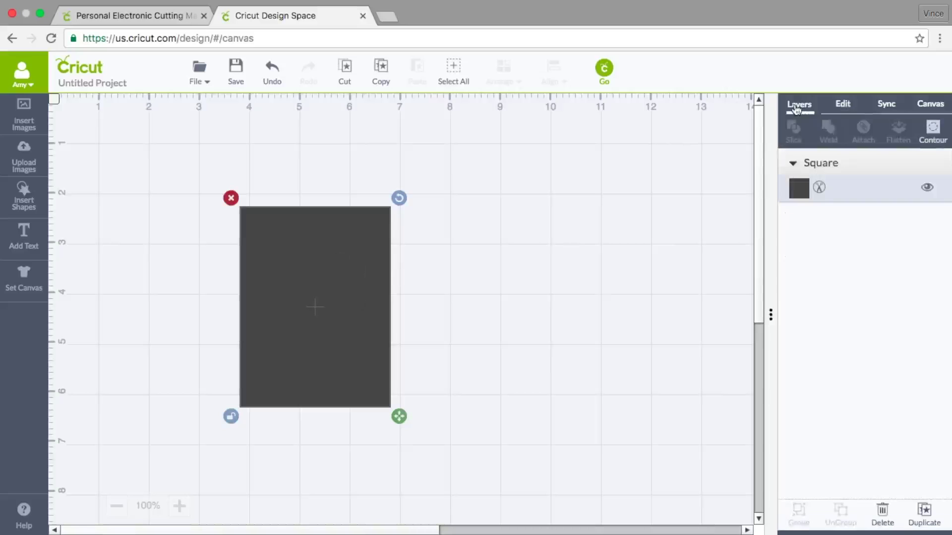
{"action": "left_click", "coordinate": [800, 189]}
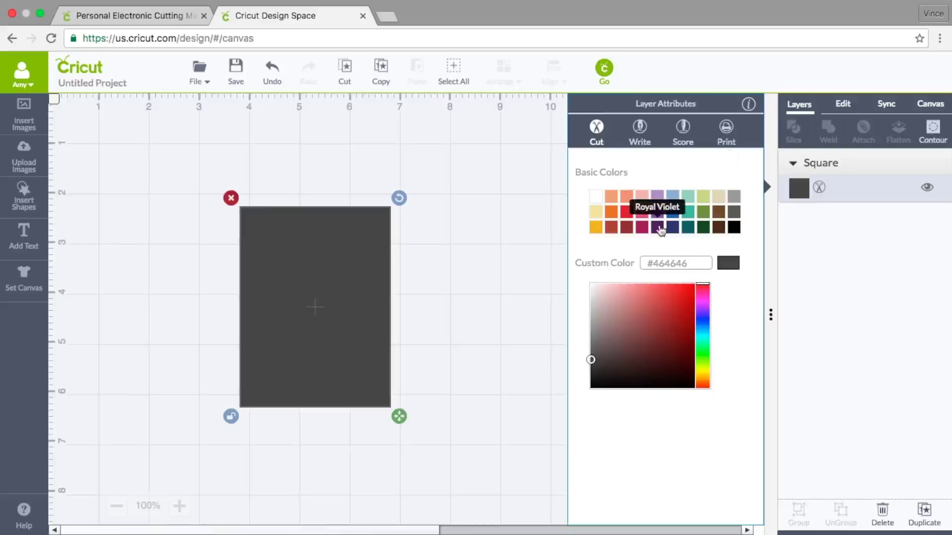
{"action": "left_click", "coordinate": [596, 197]}
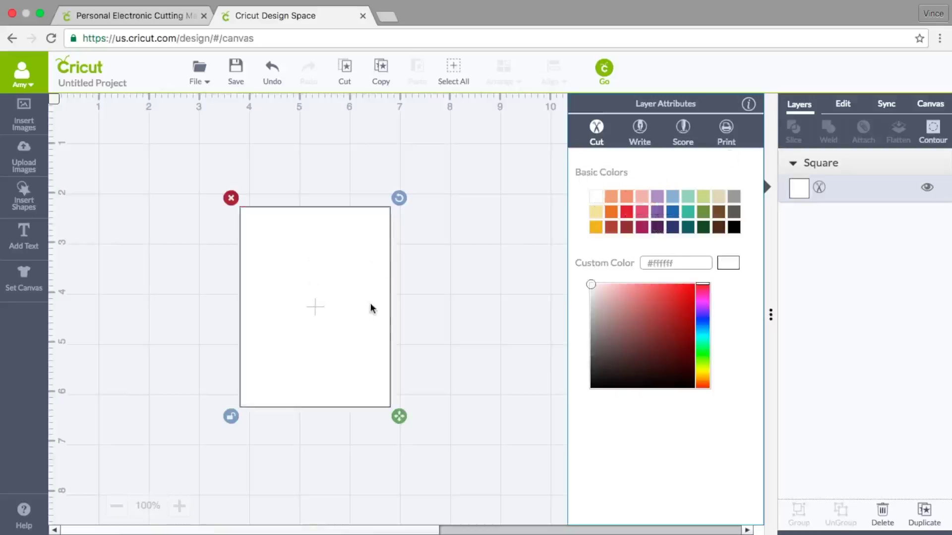
{"action": "left_click", "coordinate": [497, 308]}
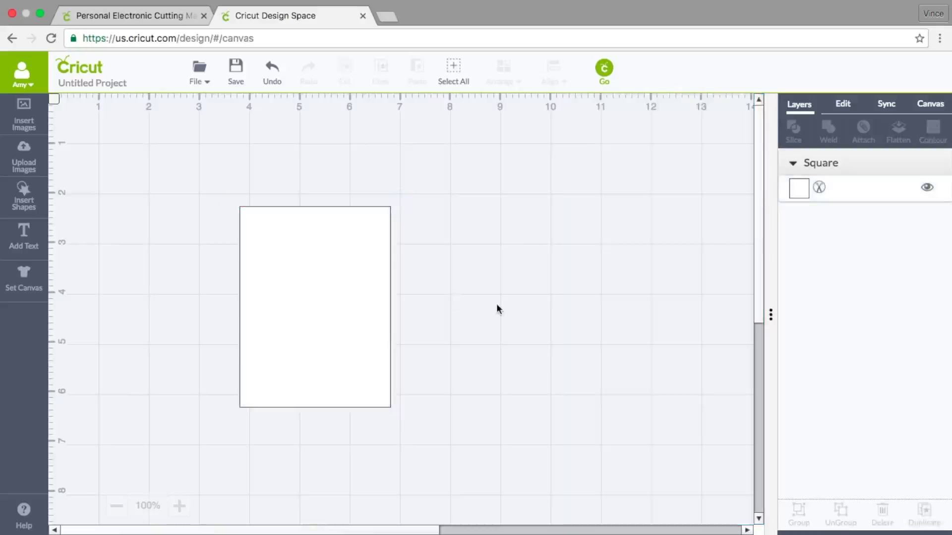
{"action": "left_click_drag", "start_coordinate": [350, 245], "coordinate": [351, 293]}
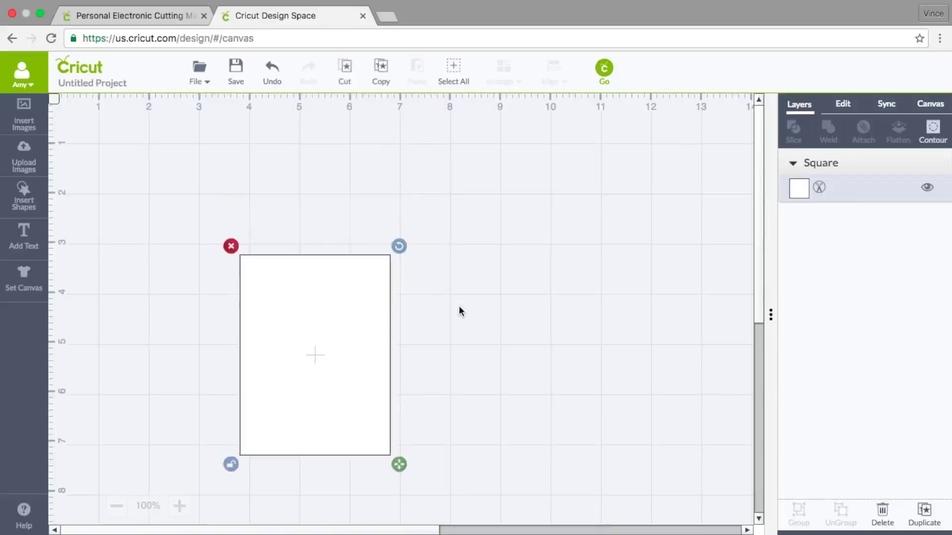
Insert a star shape and position it centered just above the white rectangle.
{"action": "left_click", "coordinate": [23, 195]}
{"action": "left_click", "coordinate": [463, 193]}
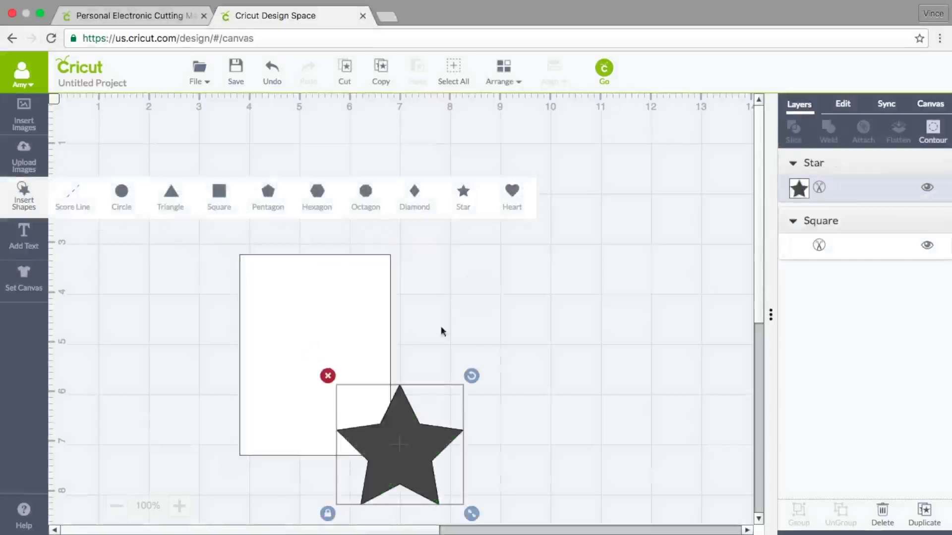
{"action": "left_click_drag", "start_coordinate": [425, 449], "coordinate": [413, 218]}
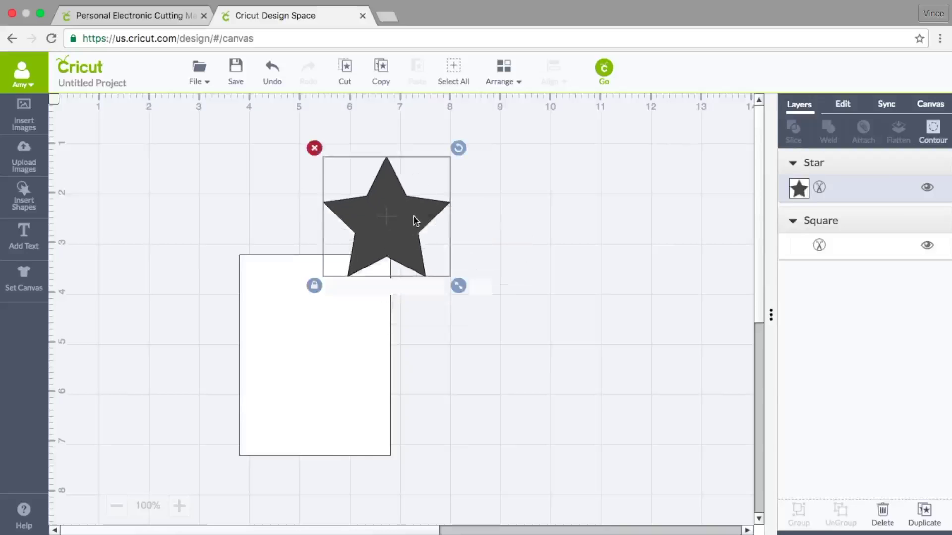
{"action": "left_click_drag", "start_coordinate": [414, 218], "coordinate": [341, 184]}
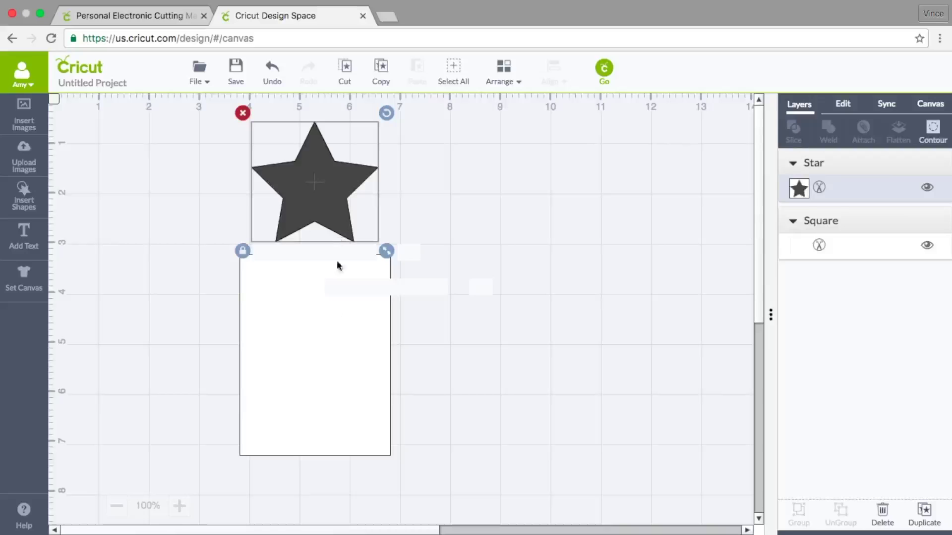
{"action": "left_click", "coordinate": [441, 342]}
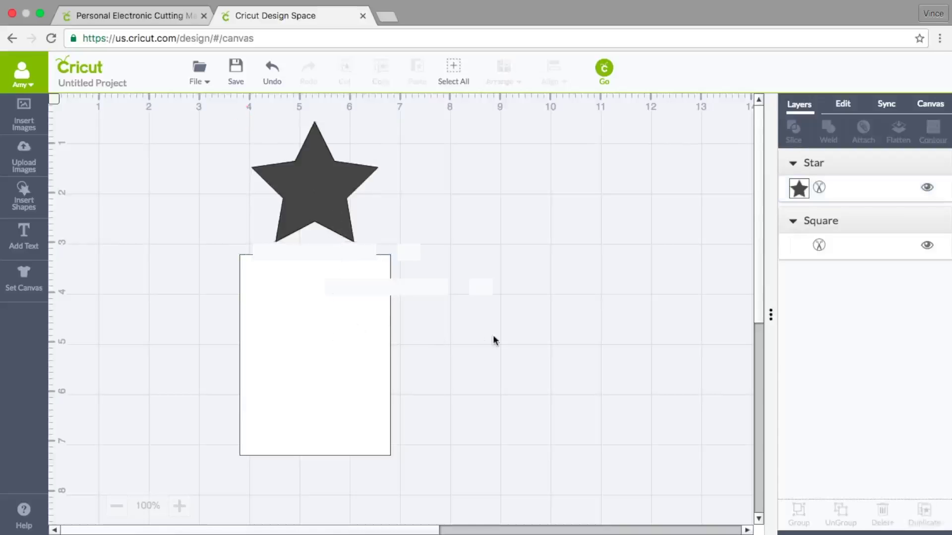
Enlarge the star to nearly the rectangle's width and center it so its lower points overlap the rectangle's top edge.
{"action": "left_click", "coordinate": [335, 212]}
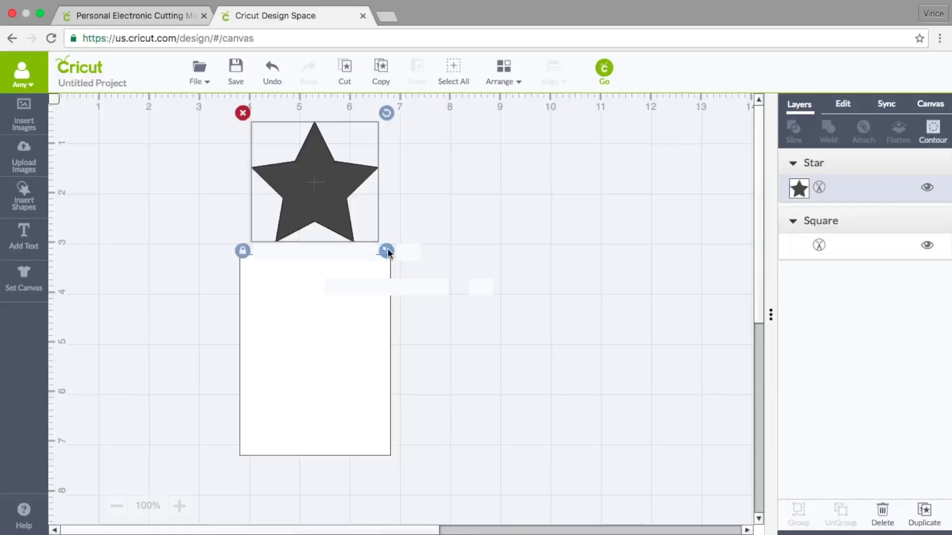
{"action": "left_click_drag", "start_coordinate": [388, 252], "coordinate": [407, 273]}
{"action": "left_click_drag", "start_coordinate": [331, 202], "coordinate": [322, 201]}
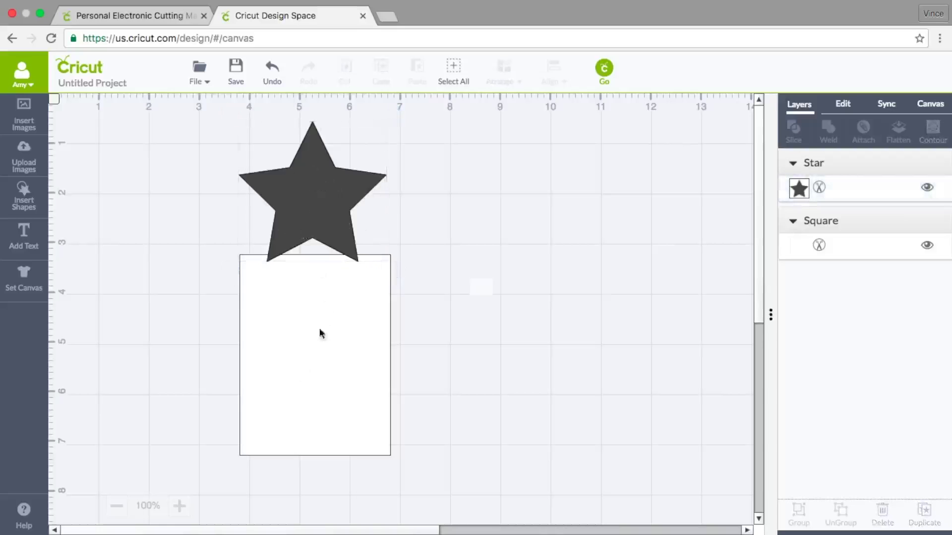
Select the star and the white rectangle together on the canvas.
{"action": "left_click", "coordinate": [331, 193]}
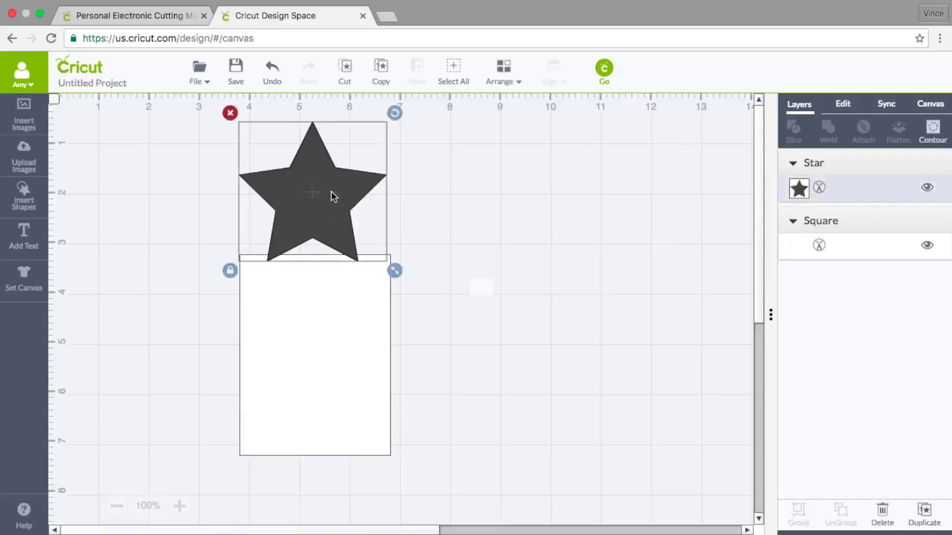
{"action": "left_click", "coordinate": [337, 320], "text": "shift"}
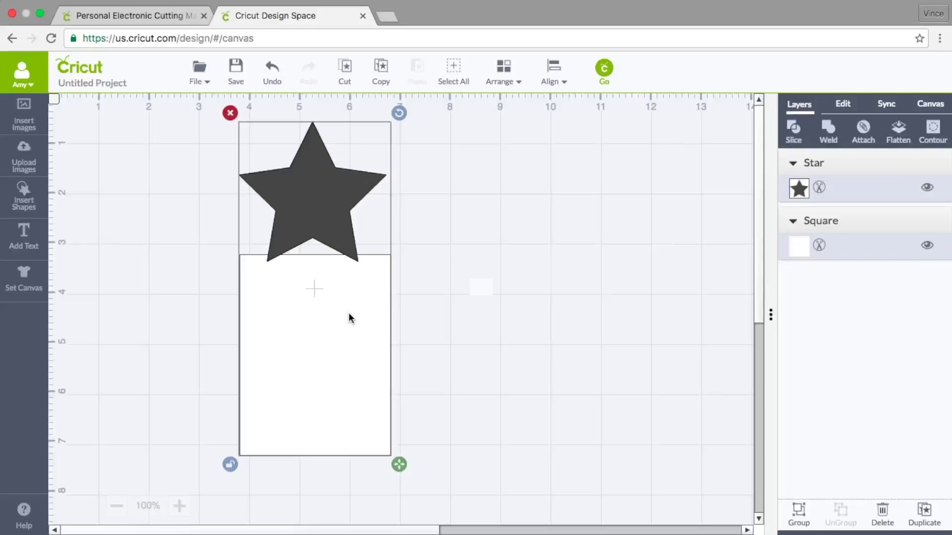
{"action": "left_click", "coordinate": [447, 270]}
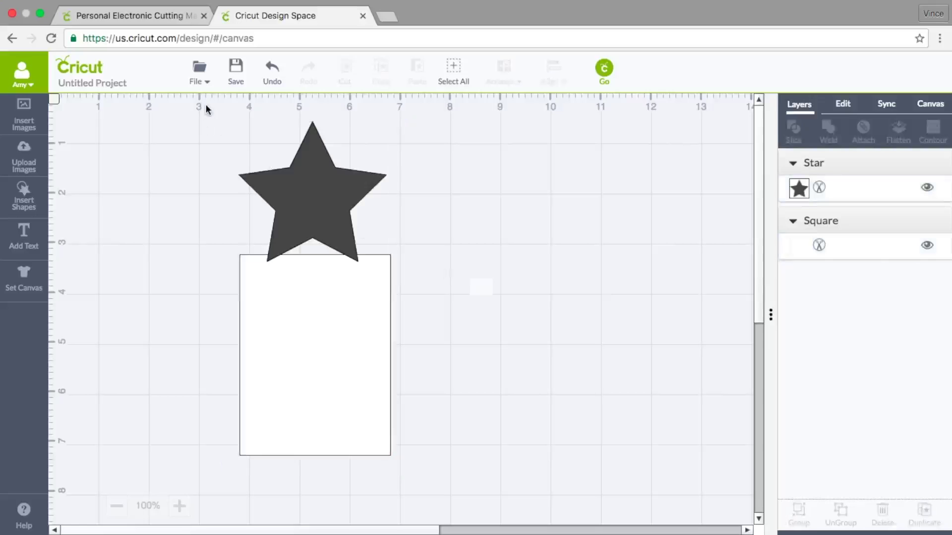
{"action": "left_click_drag", "start_coordinate": [206, 104], "coordinate": [439, 478]}
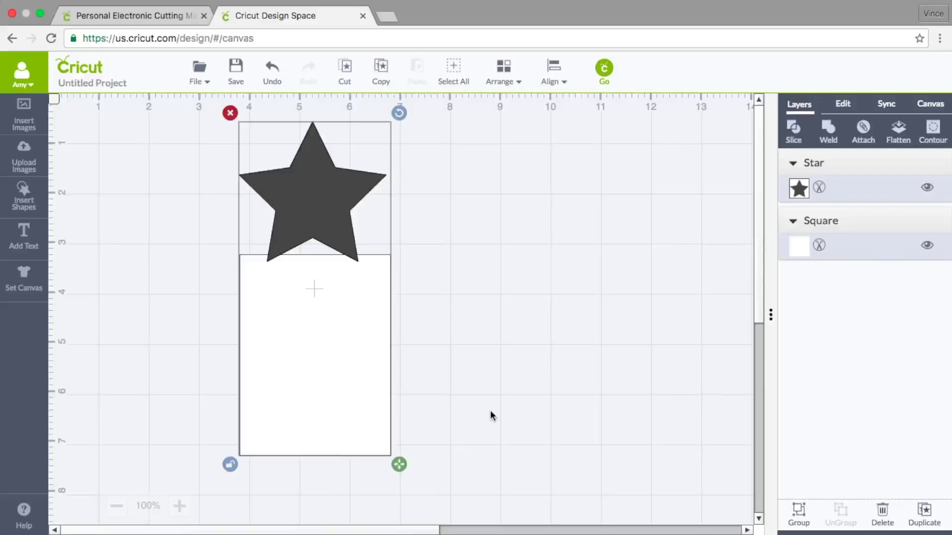
Center the star horizontally on the white rectangle, then nudge it slightly up so its lower points still overlap the rectangle's edge.
{"action": "left_click", "coordinate": [556, 84]}
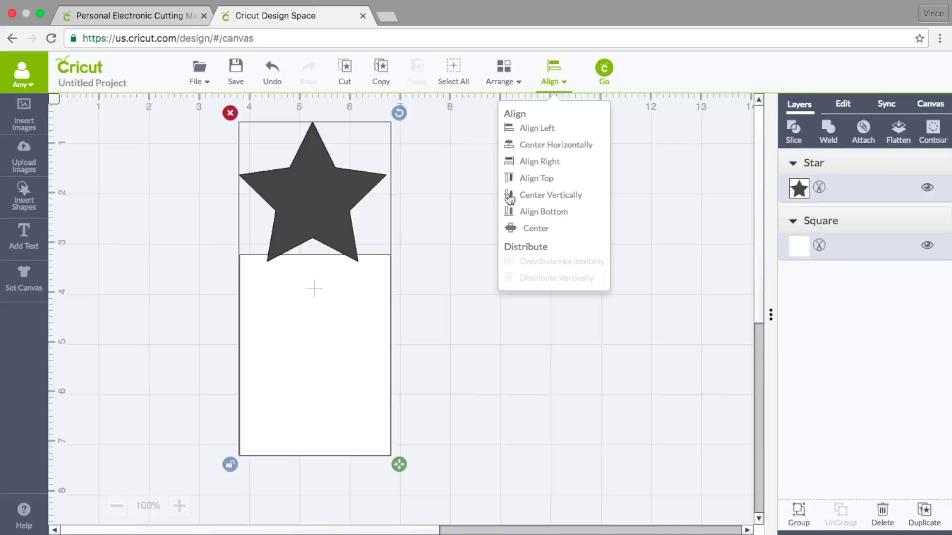
{"action": "left_click", "coordinate": [538, 150]}
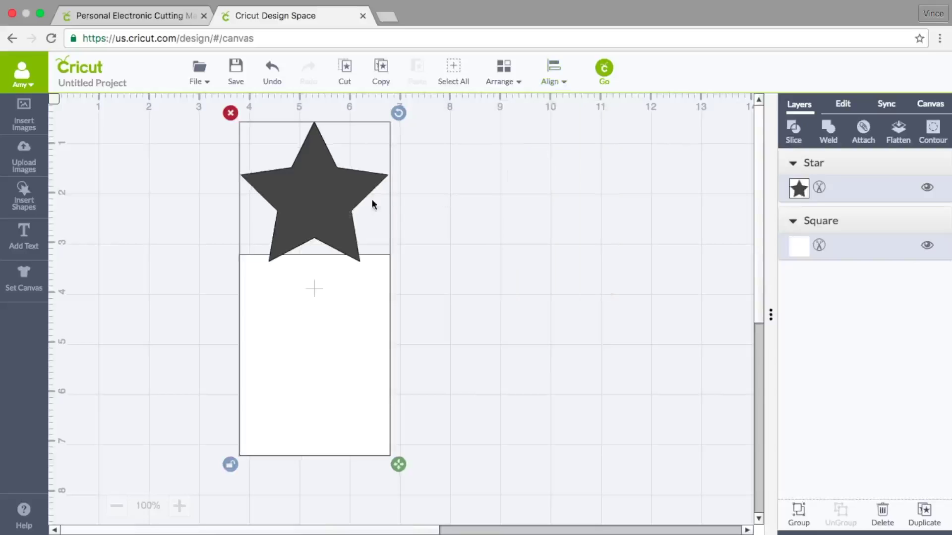
{"action": "left_click", "coordinate": [480, 338]}
{"action": "left_click", "coordinate": [337, 227]}
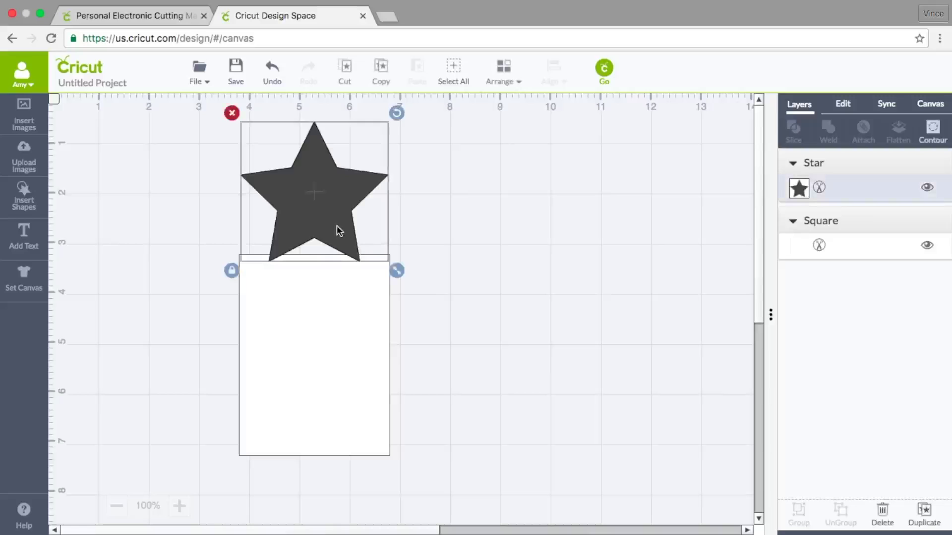
{"action": "key", "text": "Up"}
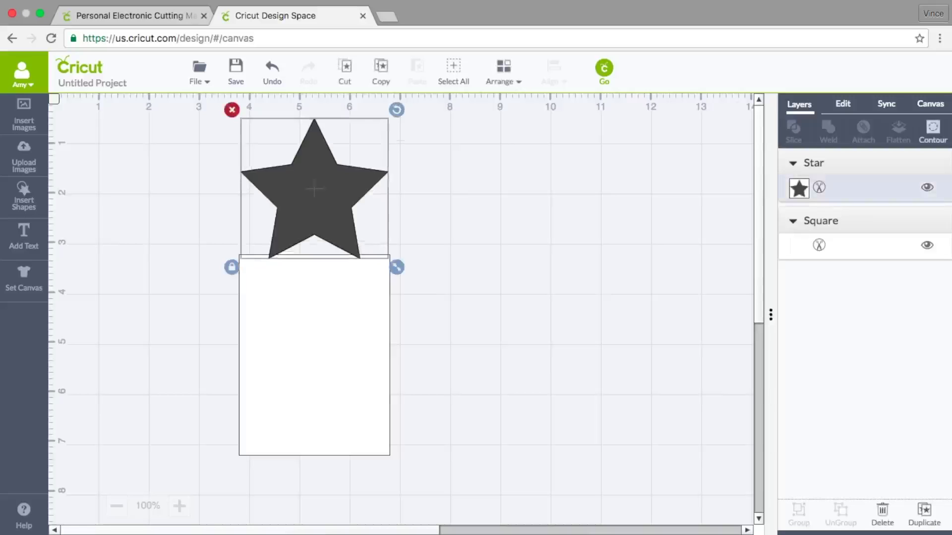
{"action": "left_click", "coordinate": [428, 321]}
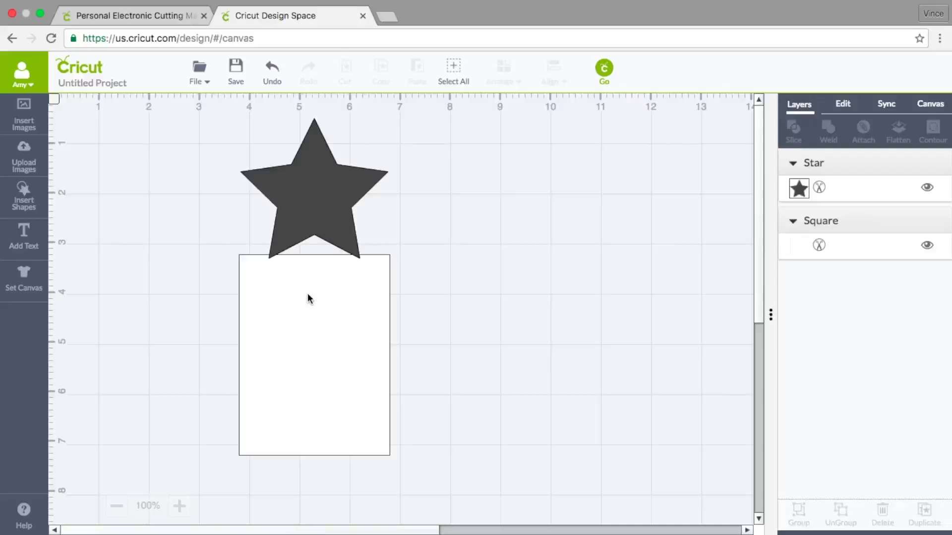
Select the star and the white rectangle together and weld them into one shape.
{"action": "left_click_drag", "start_coordinate": [201, 102], "coordinate": [443, 475]}
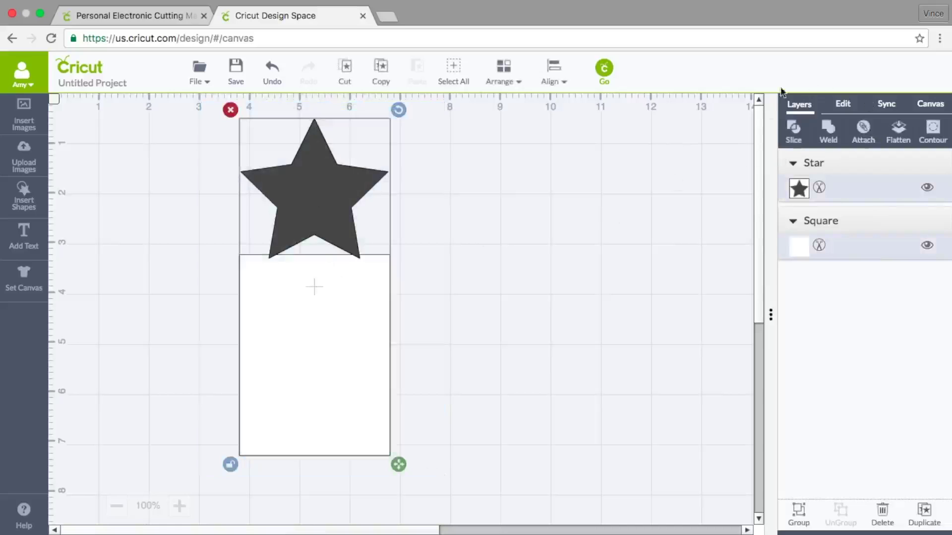
{"action": "left_click", "coordinate": [828, 132]}
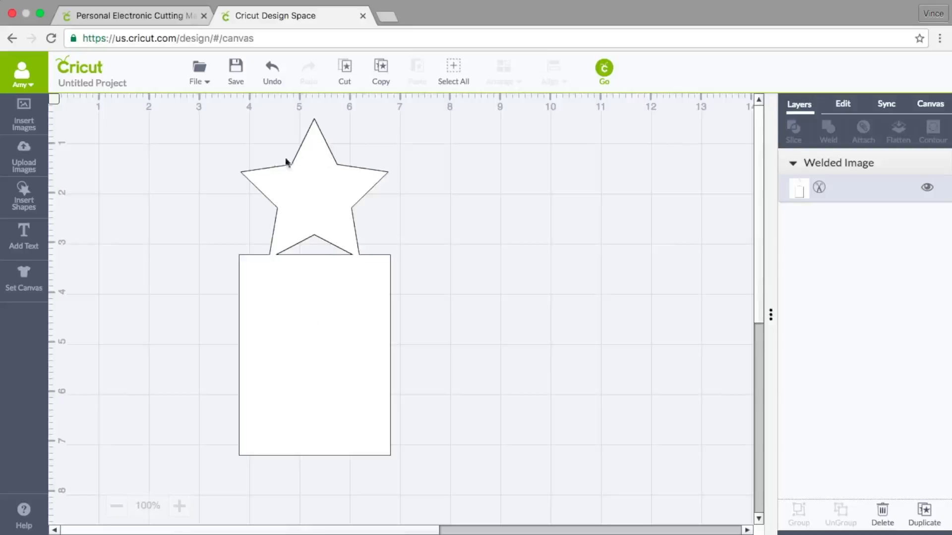
Insert a circle, shrink it to a small hole size and position it inside the star's top point.
{"action": "left_click", "coordinate": [28, 198]}
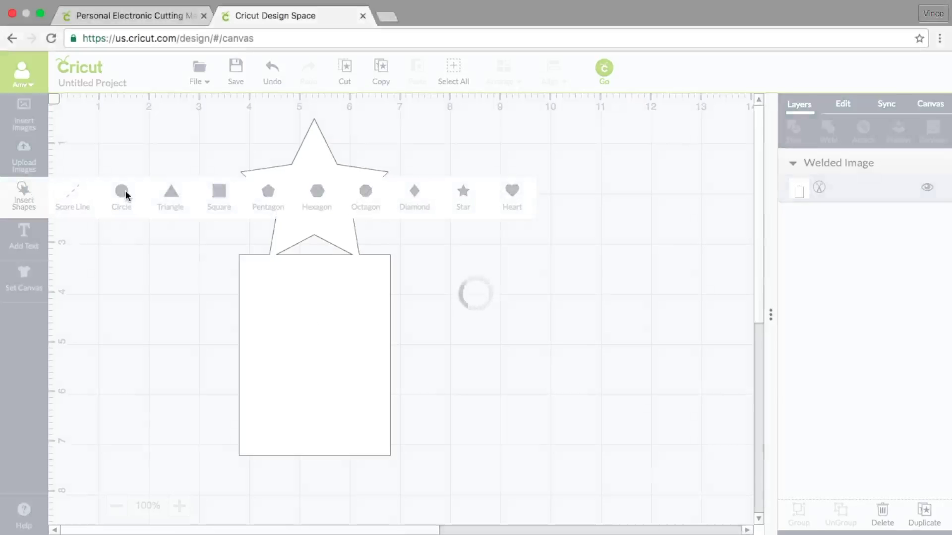
{"action": "left_click_drag", "start_coordinate": [435, 432], "coordinate": [471, 229]}
{"action": "left_click_drag", "start_coordinate": [506, 312], "coordinate": [317, 149]}
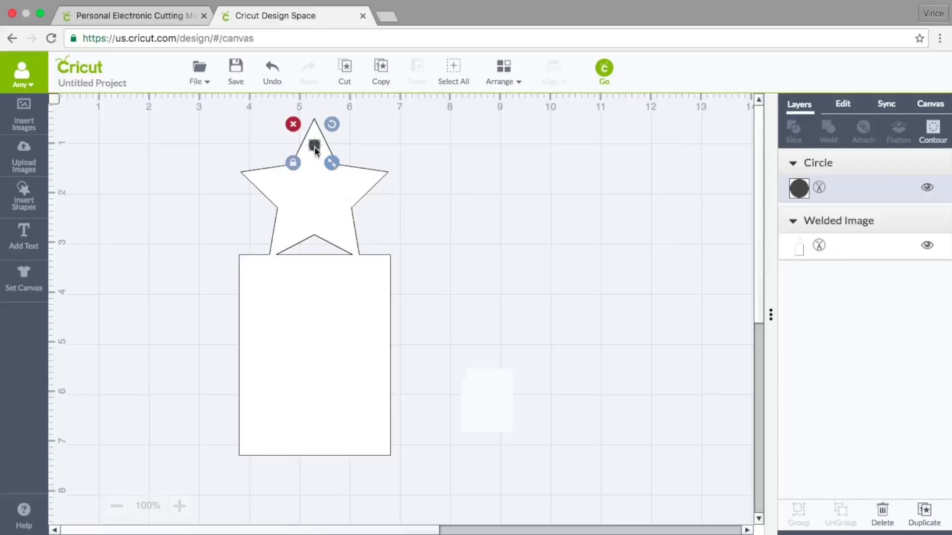
Slice the small circle out of the welded star tag and delete both leftover circle pieces.
{"action": "left_click", "coordinate": [315, 188], "text": "shift"}
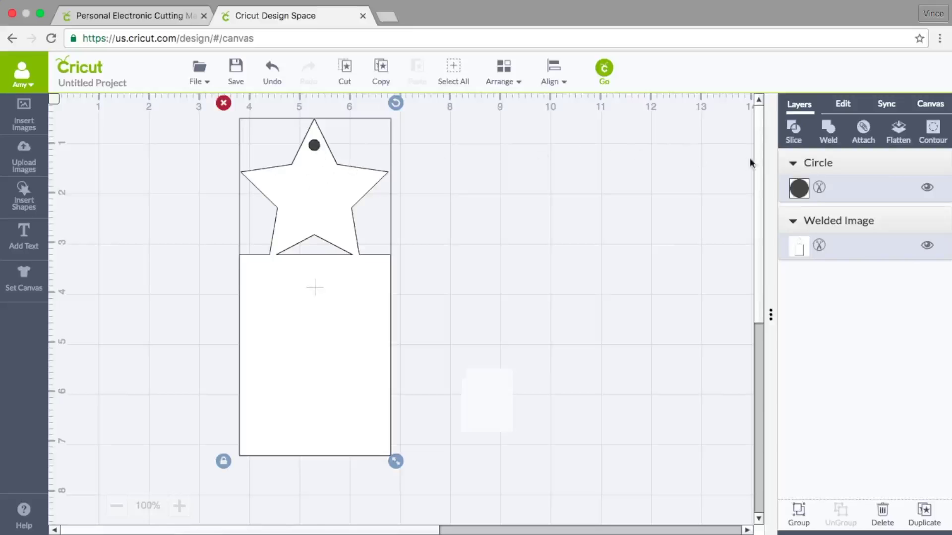
{"action": "left_click", "coordinate": [793, 132]}
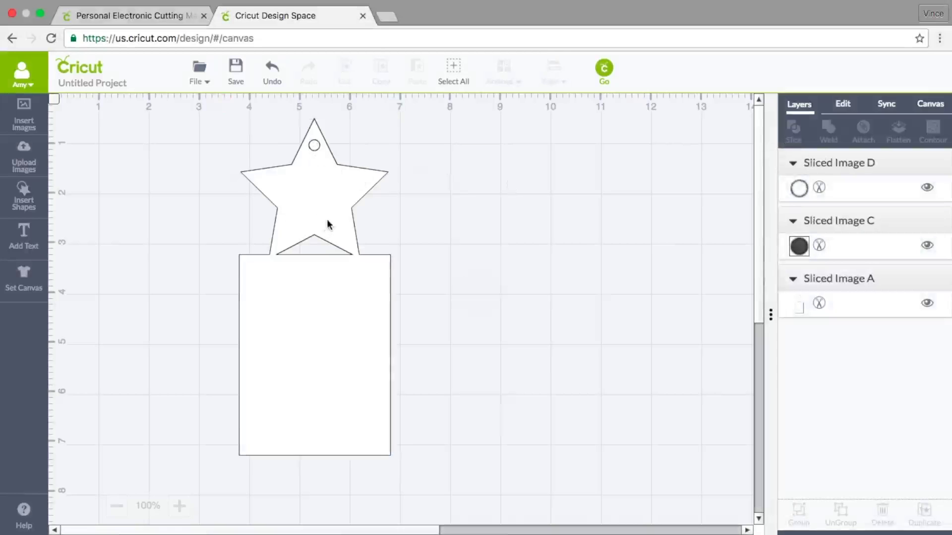
{"action": "left_click", "coordinate": [313, 147]}
{"action": "left_click_drag", "start_coordinate": [314, 147], "coordinate": [498, 193]}
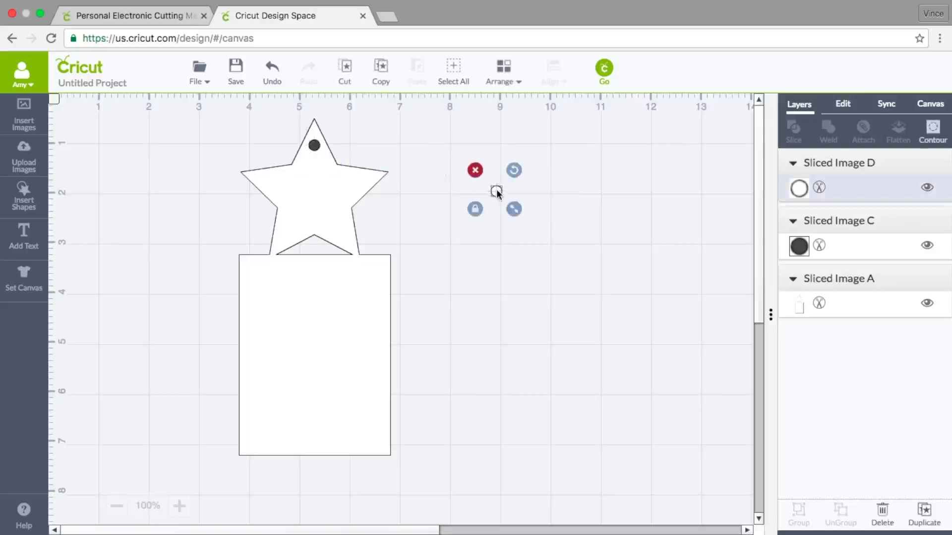
{"action": "left_click", "coordinate": [475, 170]}
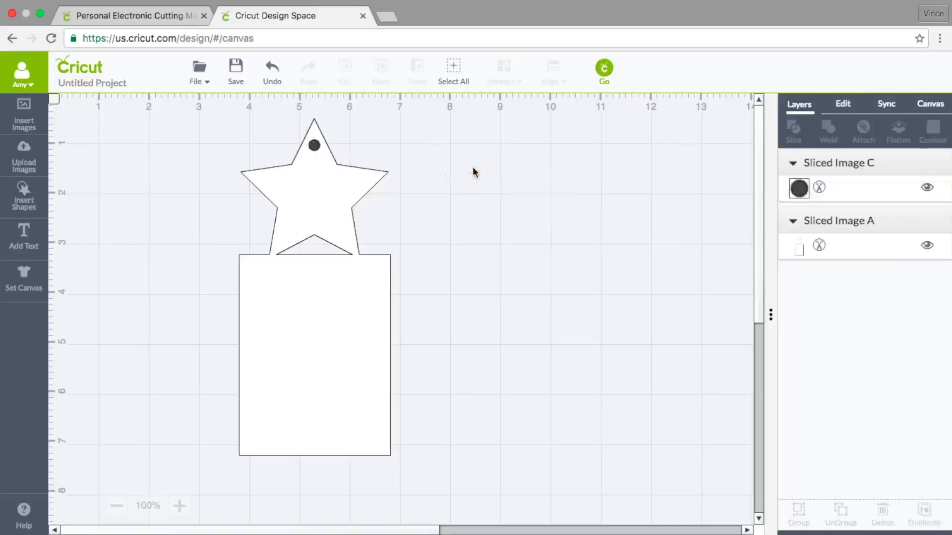
{"action": "left_click", "coordinate": [315, 147]}
{"action": "left_click_drag", "start_coordinate": [315, 147], "coordinate": [494, 145]}
{"action": "left_click", "coordinate": [469, 125]}
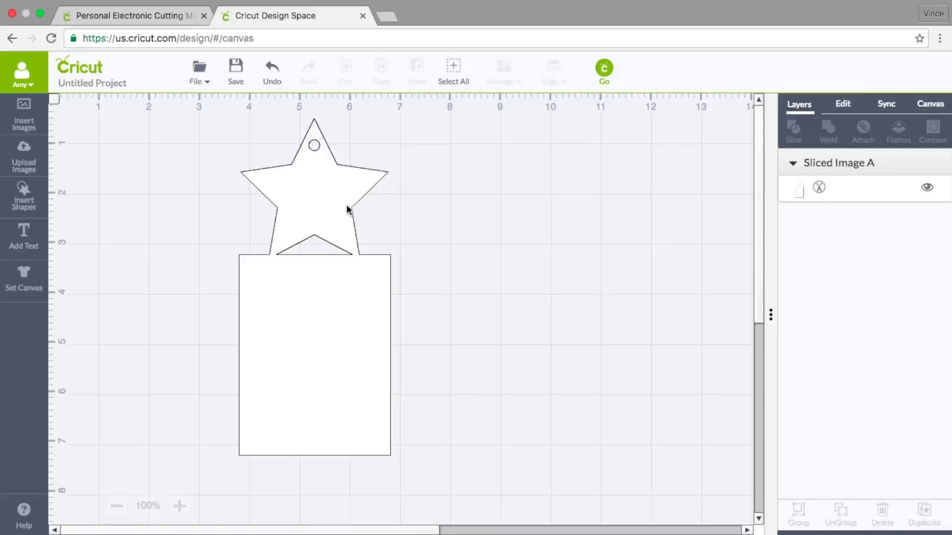
Move the star-topped tag about 0.2 in to the left on the canvas and deselect it.
{"action": "mouse_move", "coordinate": [347, 207]}
{"action": "left_mouse_down"}
{"action": "mouse_move", "coordinate": [389, 203]}
{"action": "mouse_move", "coordinate": [338, 205]}
{"action": "left_mouse_up"}
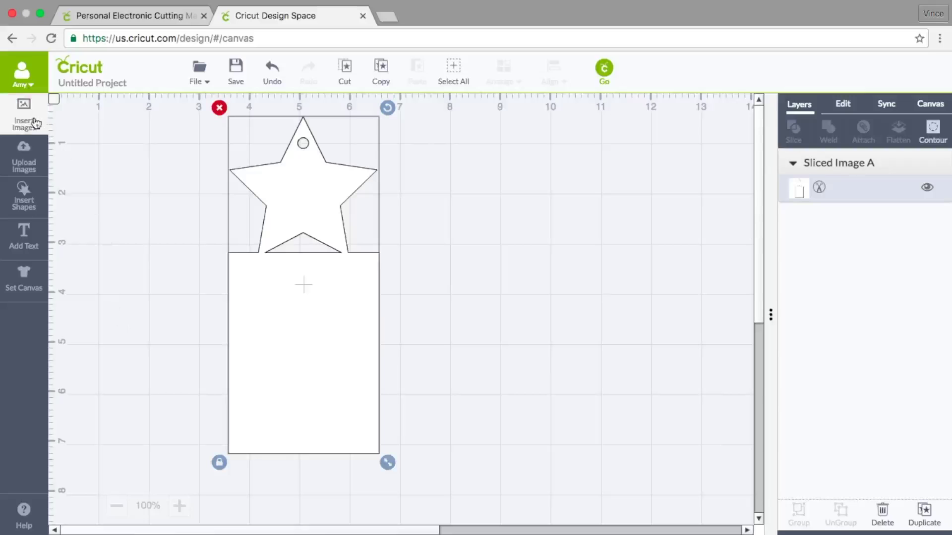
{"action": "left_click", "coordinate": [170, 213]}
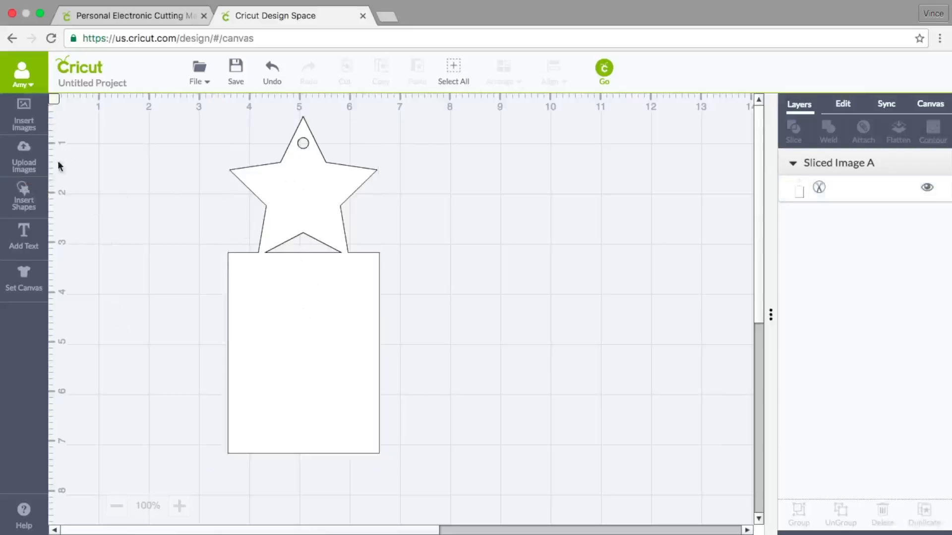
Open the image library and filter it to Cricut Access images only.
{"action": "left_click", "coordinate": [29, 110]}
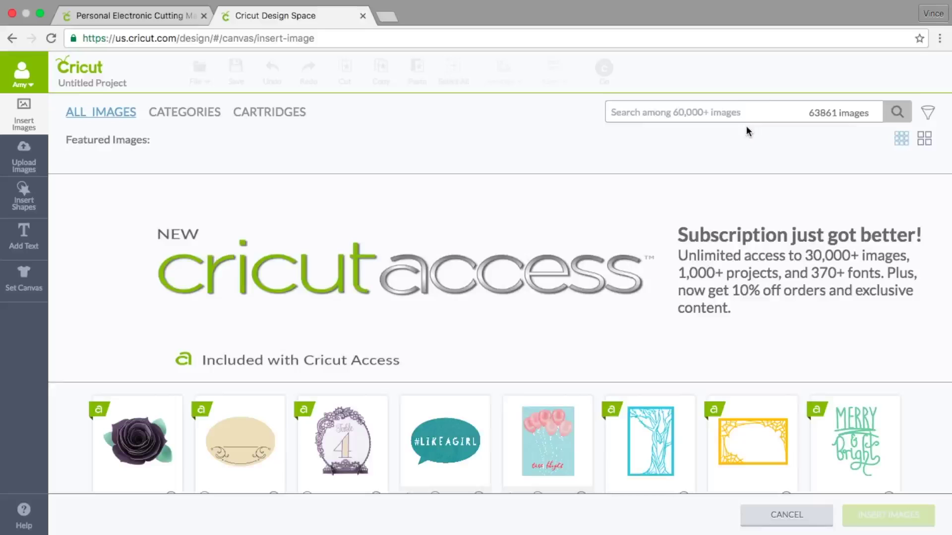
{"action": "left_click", "coordinate": [927, 113]}
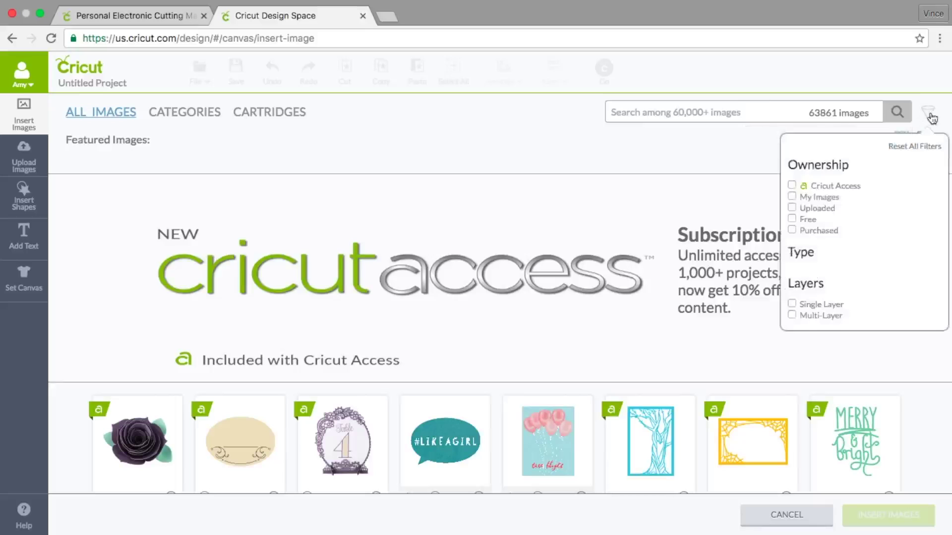
{"action": "left_click", "coordinate": [792, 185]}
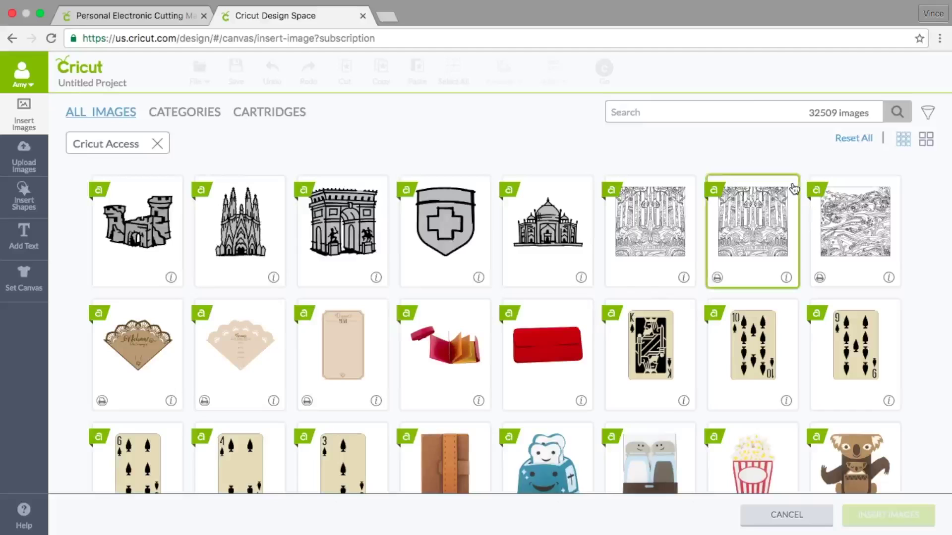
{"action": "left_click", "coordinate": [927, 114]}
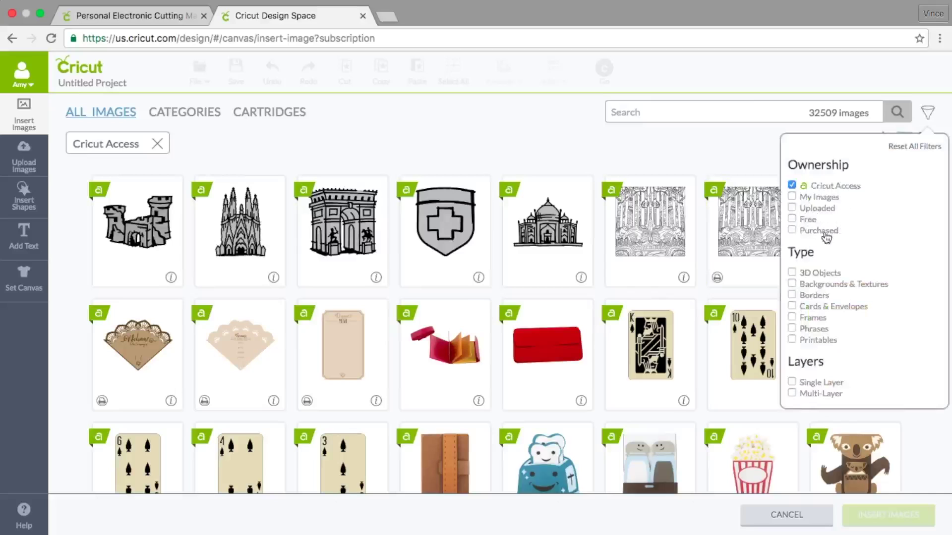
{"action": "left_click", "coordinate": [746, 161]}
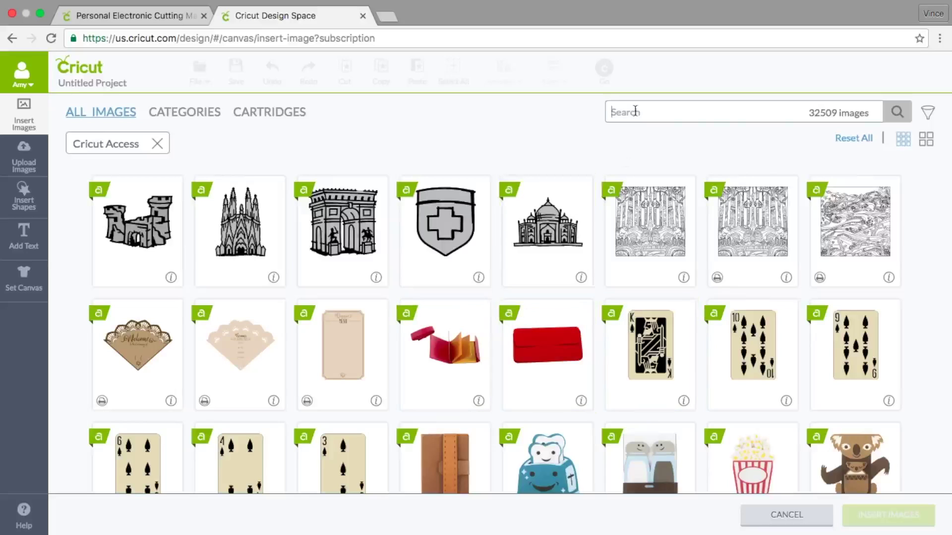
Search the Cricut Access images for "Merry" and look through the results.
{"action": "type", "text": "Mer"}
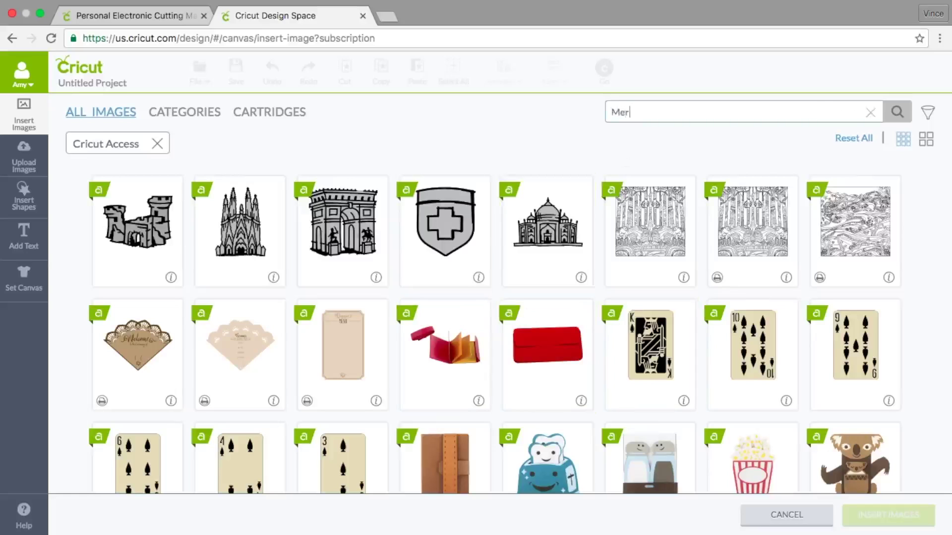
{"action": "key", "text": "Return"}
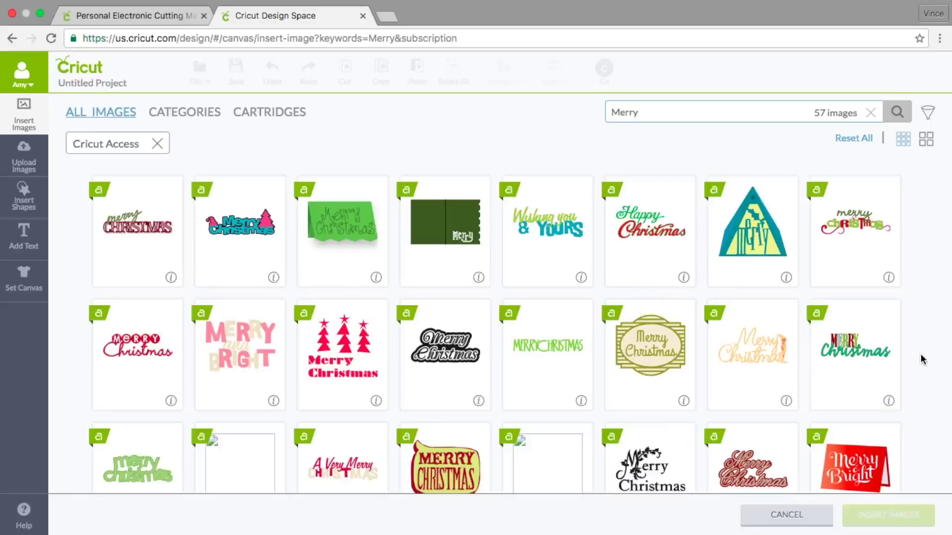
{"action": "scroll", "coordinate": [920, 354], "scroll_direction": "down", "scroll_amount": 3}
{"action": "scroll", "coordinate": [920, 354], "scroll_direction": "down", "scroll_amount": 6}
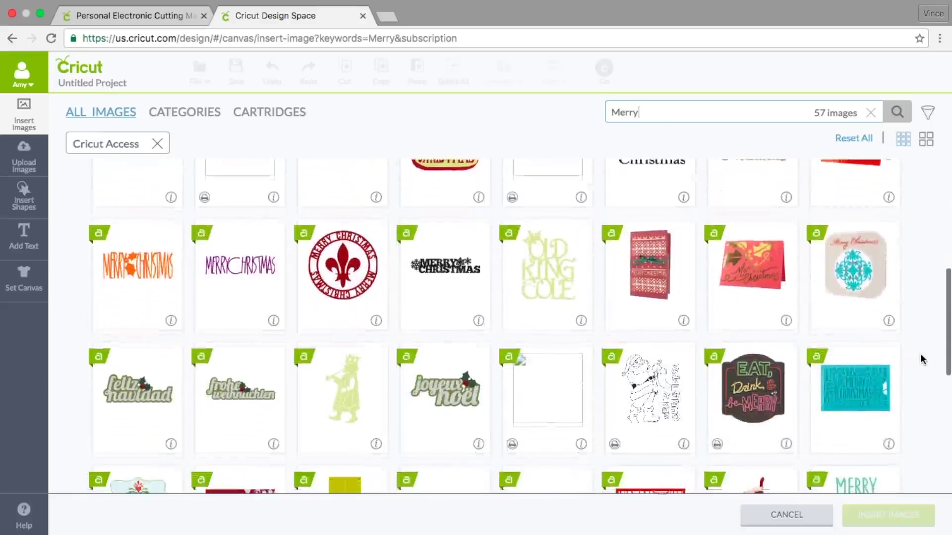
{"action": "scroll", "coordinate": [921, 354], "scroll_direction": "down", "scroll_amount": 3}
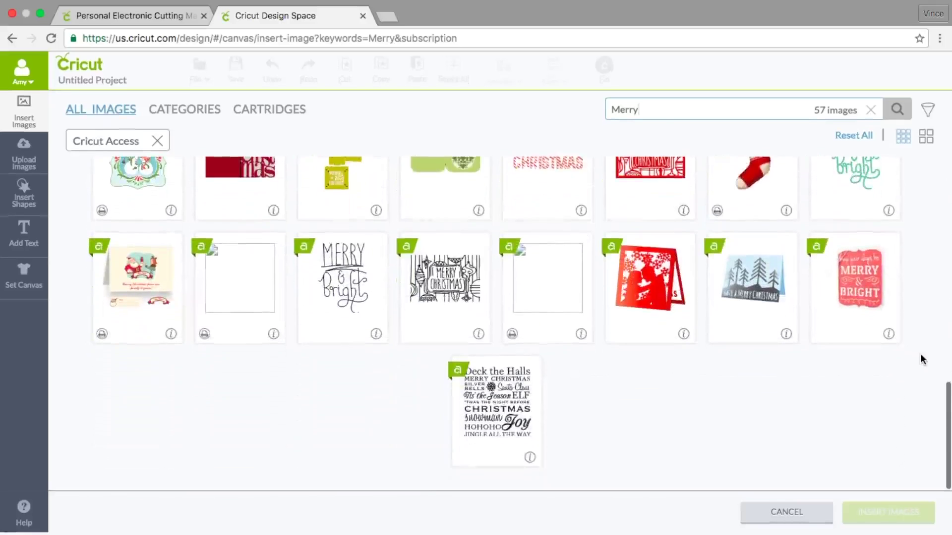
{"action": "scroll", "coordinate": [920, 353], "scroll_direction": "up", "scroll_amount": 12}
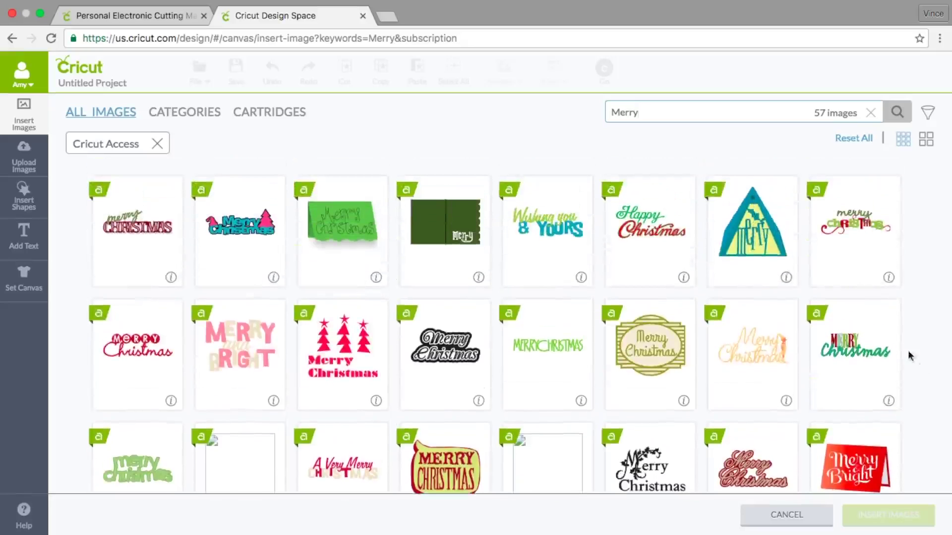
Choose the "Wishing you & Yours" image and the green-script "Merry Christmas" image and insert both into the project.
{"action": "left_click", "coordinate": [550, 231]}
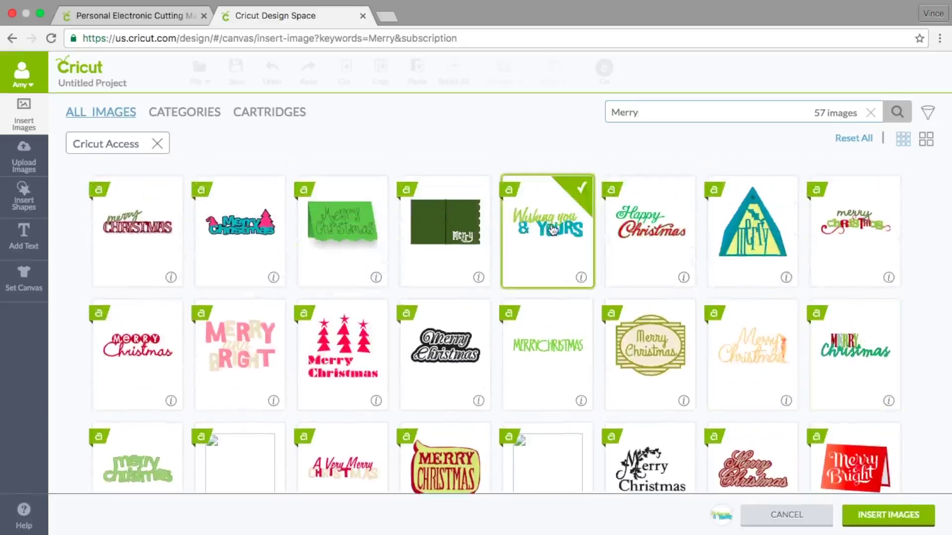
{"action": "left_click", "coordinate": [845, 357]}
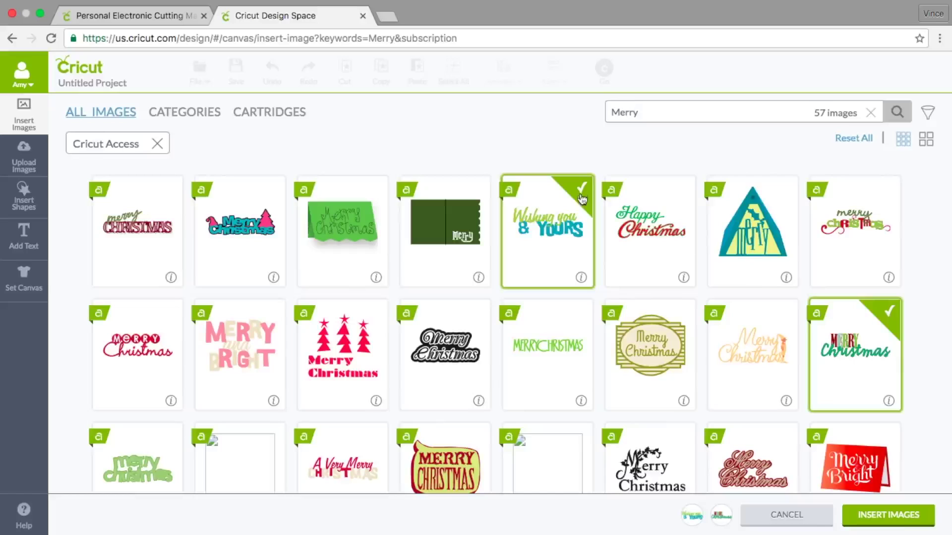
{"action": "mouse_move", "coordinate": [721, 517]}
{"action": "left_click", "coordinate": [562, 226]}
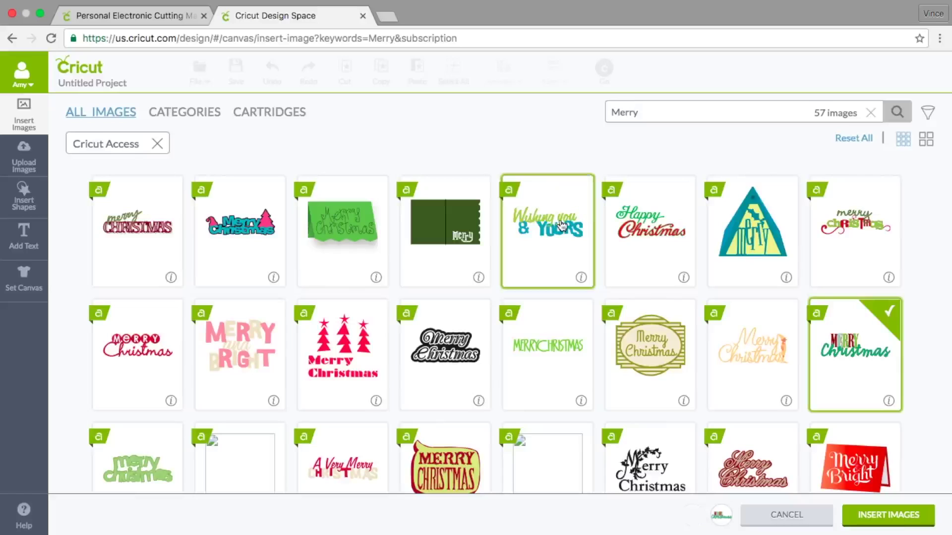
{"action": "left_click", "coordinate": [562, 226]}
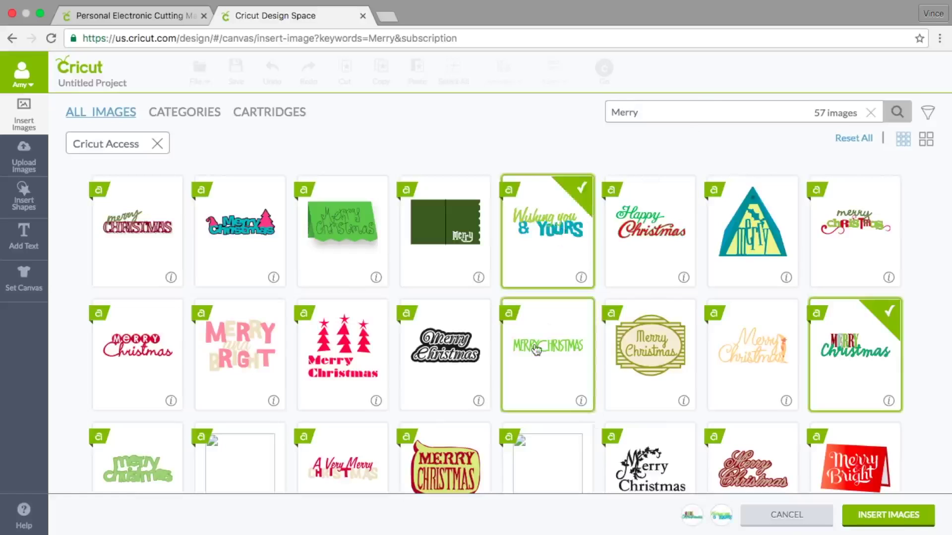
{"action": "mouse_move", "coordinate": [692, 521]}
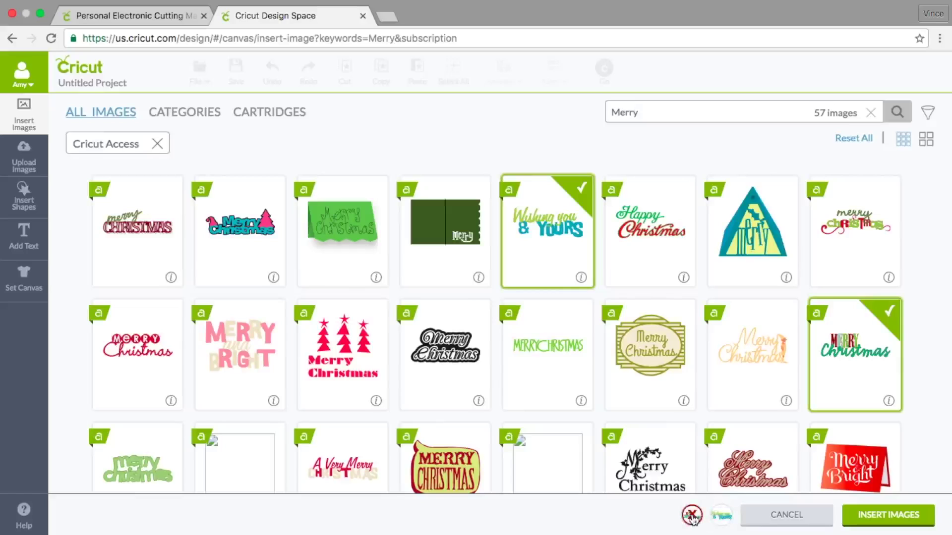
{"action": "left_click", "coordinate": [888, 515]}
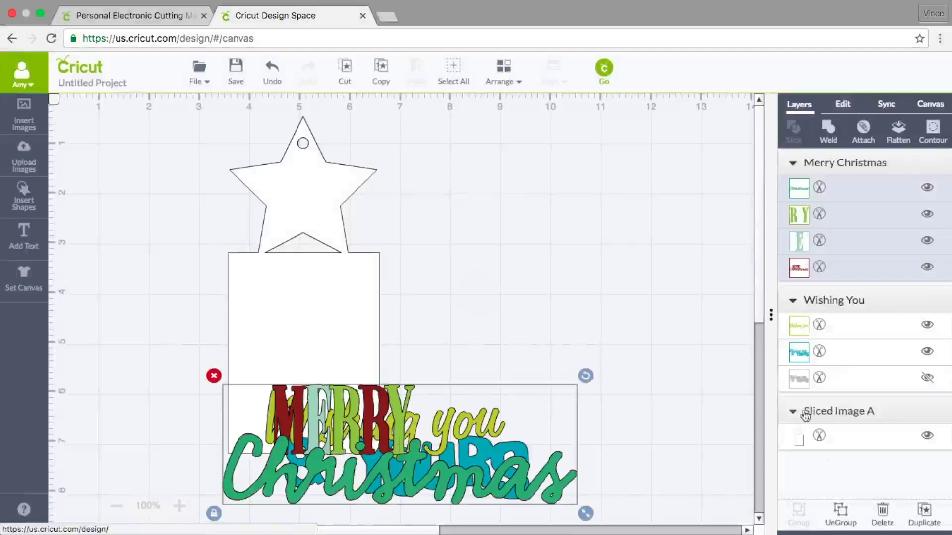
Spread the two phrases apart beside the tag, with Merry Christmas above Wishing you & Yours, and ungroup the Merry Christmas image.
{"action": "left_click_drag", "start_coordinate": [495, 414], "coordinate": [617, 155]}
{"action": "left_click_drag", "start_coordinate": [452, 425], "coordinate": [580, 353]}
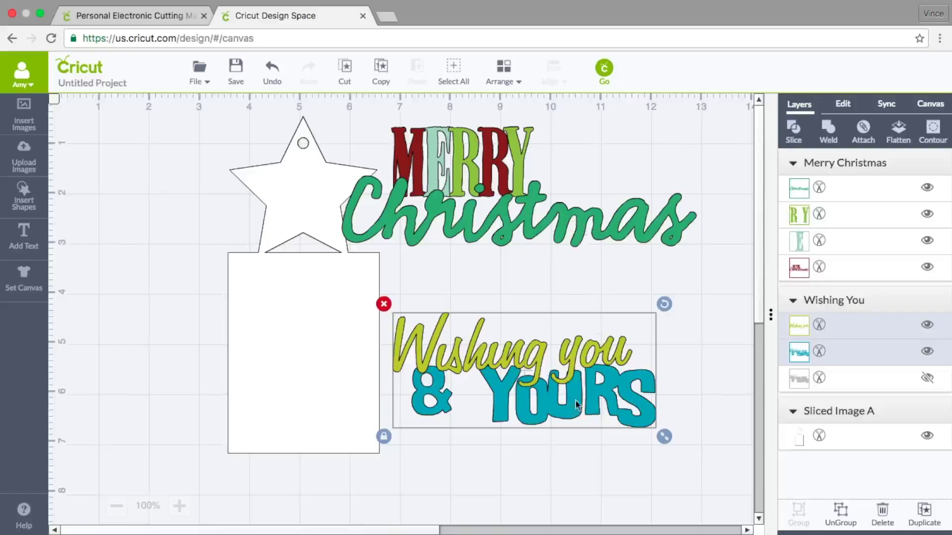
{"action": "left_click", "coordinate": [565, 224]}
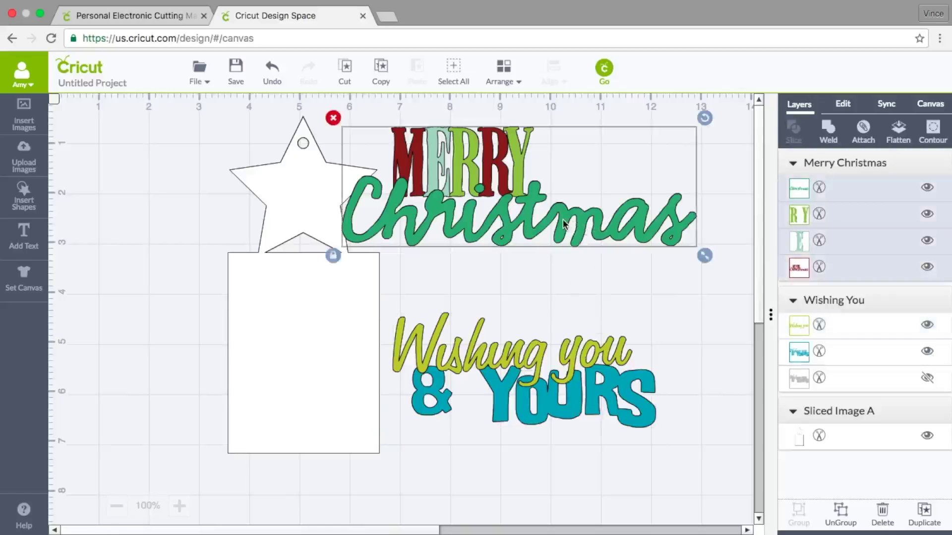
{"action": "left_click", "coordinate": [840, 513]}
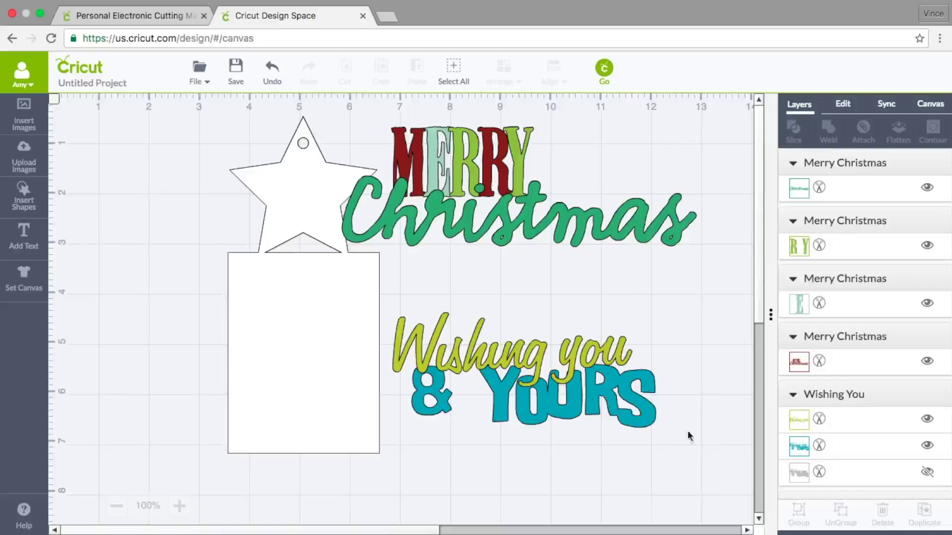
Copy the custom color #00a7b8 from the "& Yours" layer and apply it to the green "Christmas" script layer.
{"action": "left_click", "coordinate": [804, 448]}
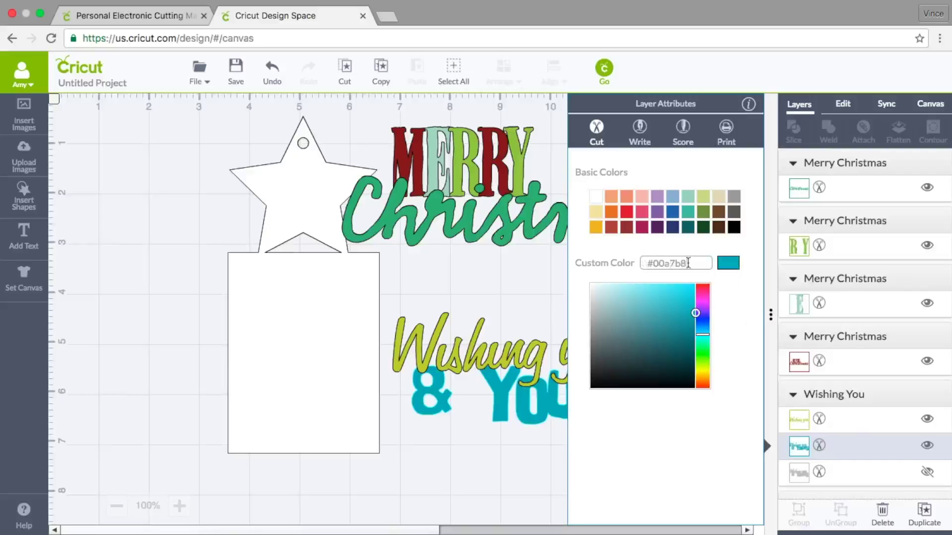
{"action": "left_click_drag", "start_coordinate": [689, 263], "coordinate": [642, 263]}
{"action": "right_click", "coordinate": [667, 263]}
{"action": "left_click", "coordinate": [695, 337]}
{"action": "left_click", "coordinate": [535, 288]}
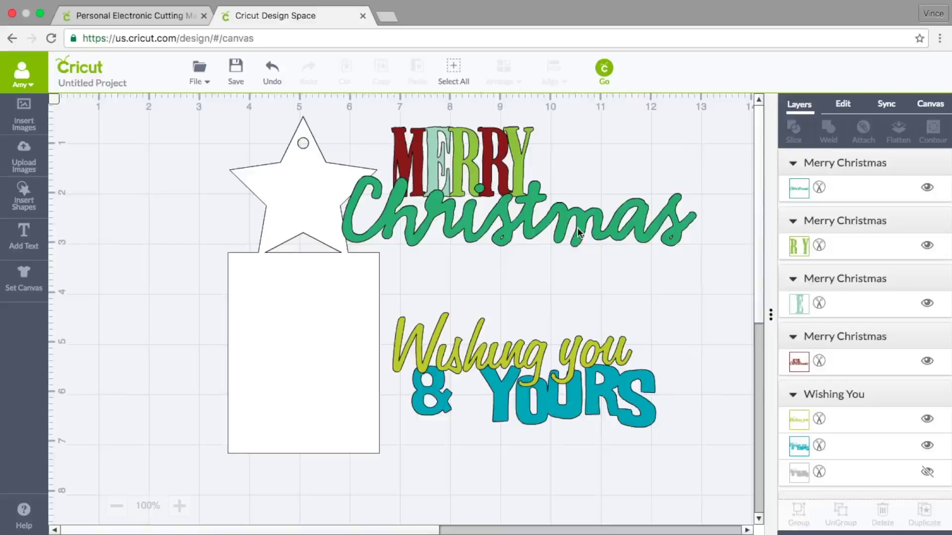
{"action": "left_click", "coordinate": [799, 190]}
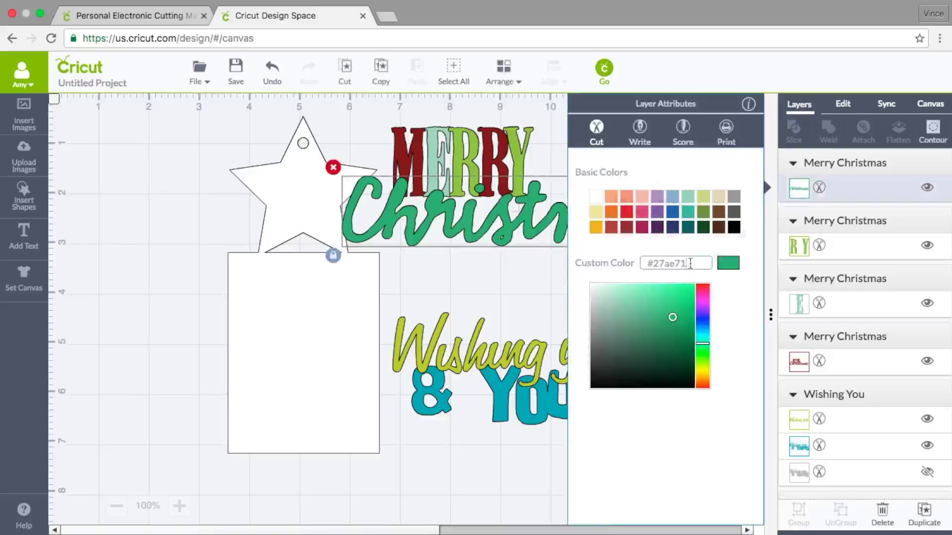
{"action": "left_click_drag", "start_coordinate": [690, 264], "coordinate": [633, 262]}
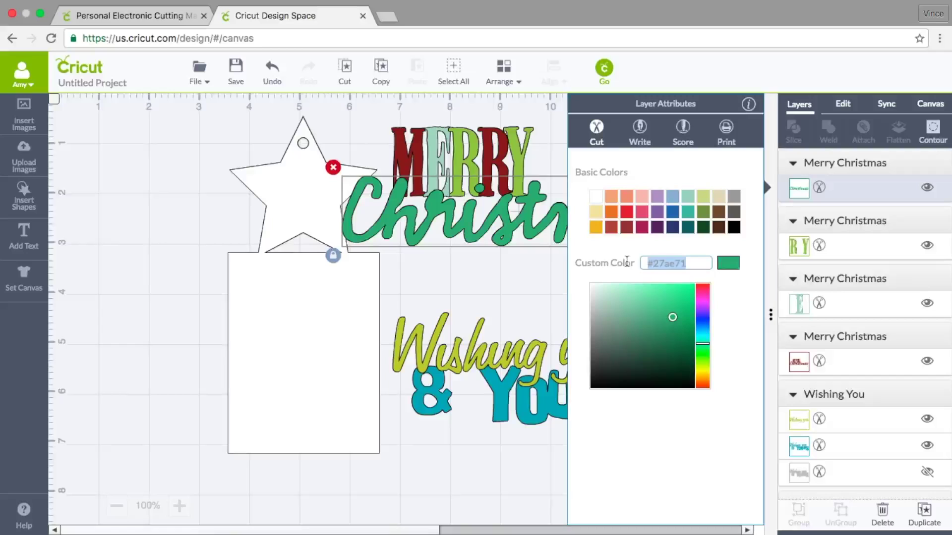
{"action": "key", "text": "super+v"}
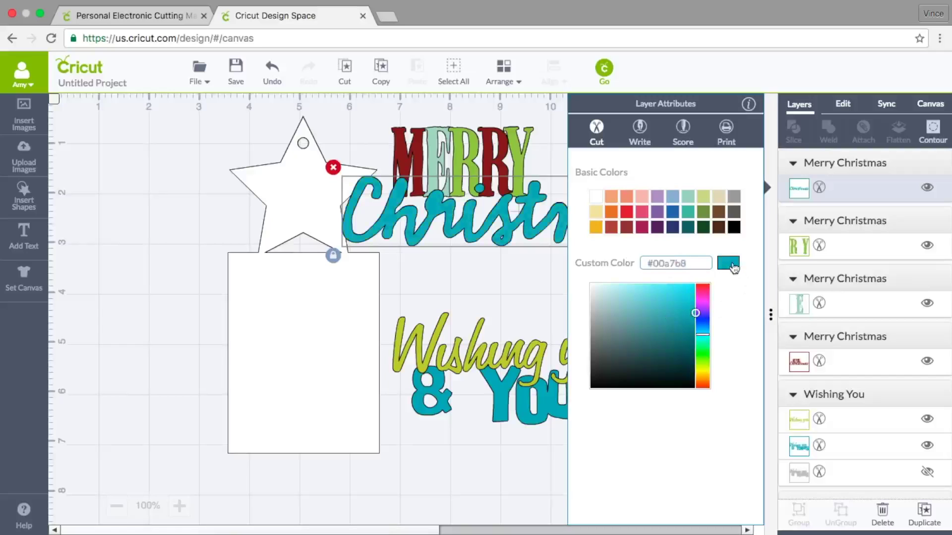
{"action": "left_click", "coordinate": [547, 278]}
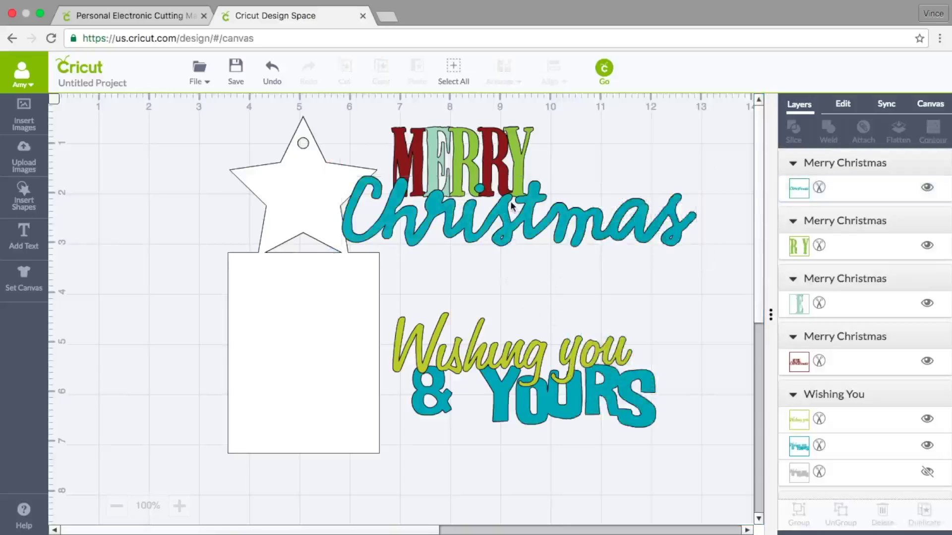
Group all the Merry Christmas layers, then shrink the group and place it in the upper part of the tag's rectangle.
{"action": "left_click_drag", "start_coordinate": [709, 267], "coordinate": [306, 105]}
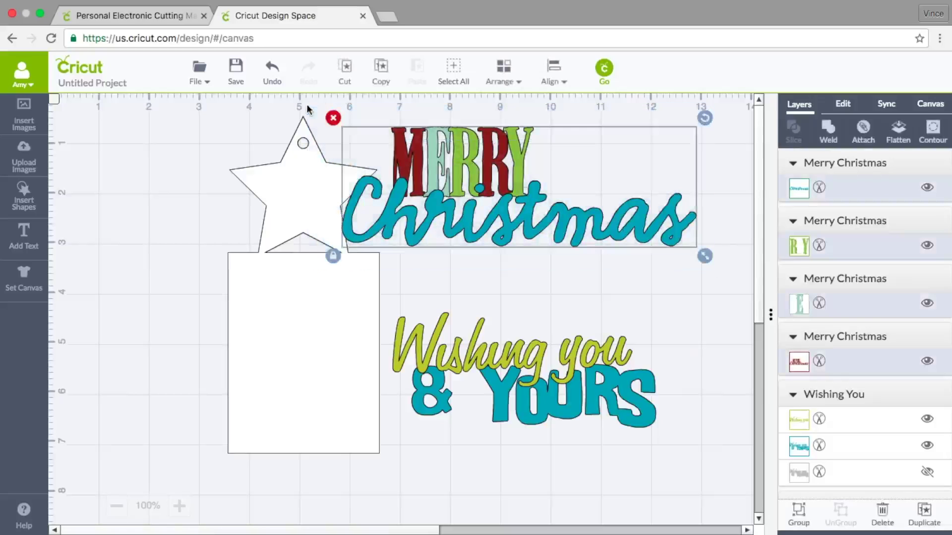
{"action": "left_click", "coordinate": [798, 510]}
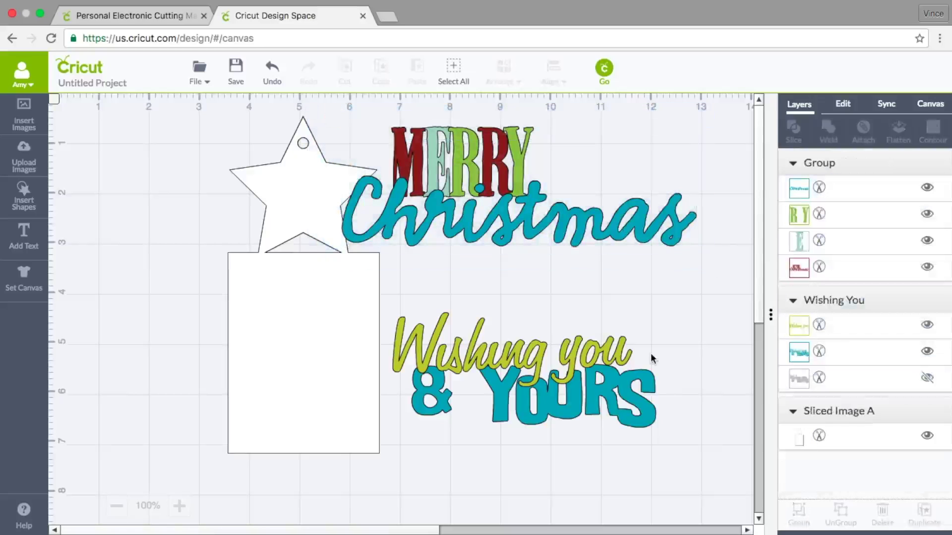
{"action": "left_click_drag", "start_coordinate": [558, 232], "coordinate": [569, 251]}
{"action": "left_click_drag", "start_coordinate": [711, 270], "coordinate": [529, 204]}
{"action": "left_click_drag", "start_coordinate": [455, 183], "coordinate": [337, 321]}
{"action": "left_click_drag", "start_coordinate": [389, 342], "coordinate": [353, 329]}
{"action": "left_click", "coordinate": [524, 254]}
Shrink the "Wishing you & Yours" image, center it on the star and rotate it to about 342°.
{"action": "left_click", "coordinate": [523, 382]}
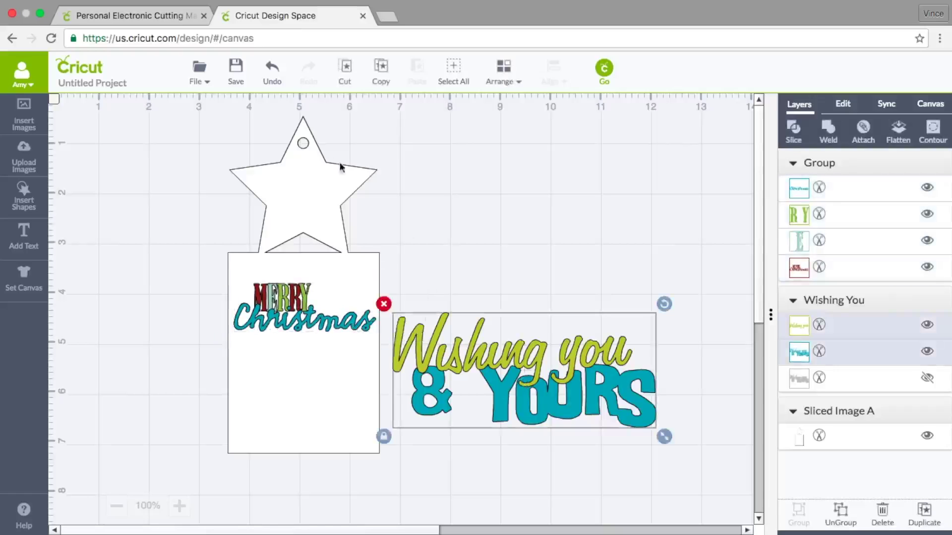
{"action": "left_click_drag", "start_coordinate": [570, 416], "coordinate": [435, 253]}
{"action": "left_click_drag", "start_coordinate": [533, 279], "coordinate": [375, 204]}
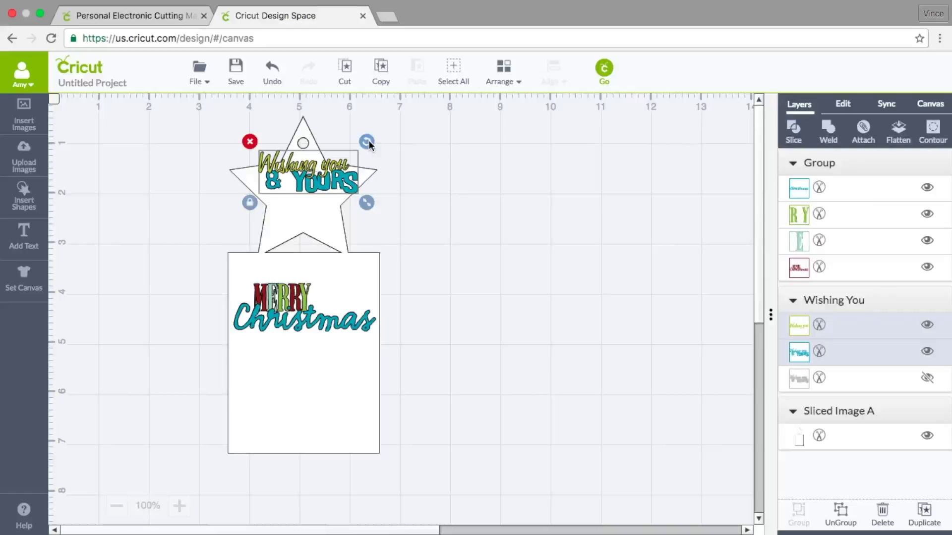
{"action": "left_click_drag", "start_coordinate": [367, 145], "coordinate": [353, 125]}
{"action": "left_click_drag", "start_coordinate": [336, 180], "coordinate": [321, 200]}
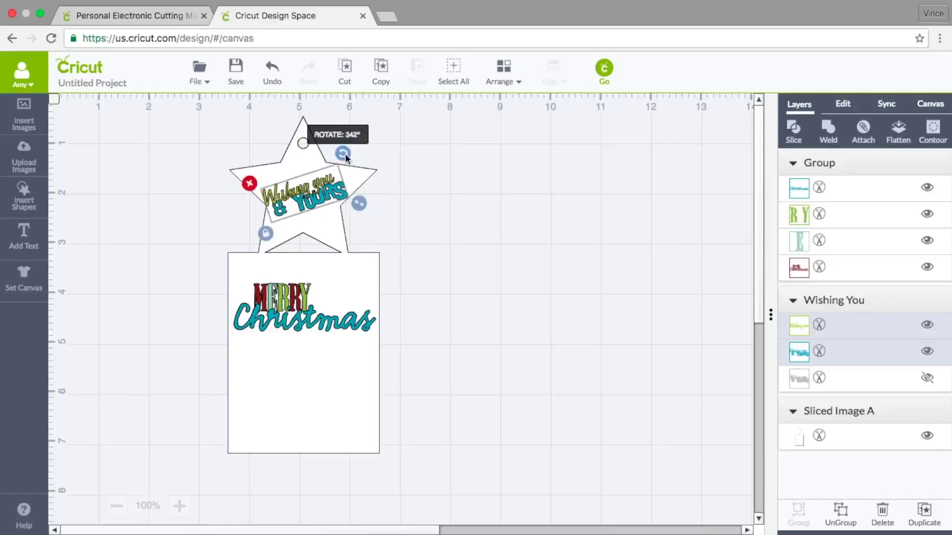
{"action": "left_click_drag", "start_coordinate": [345, 157], "coordinate": [347, 158]}
{"action": "left_click_drag", "start_coordinate": [313, 196], "coordinate": [318, 197]}
{"action": "left_click", "coordinate": [427, 236]}
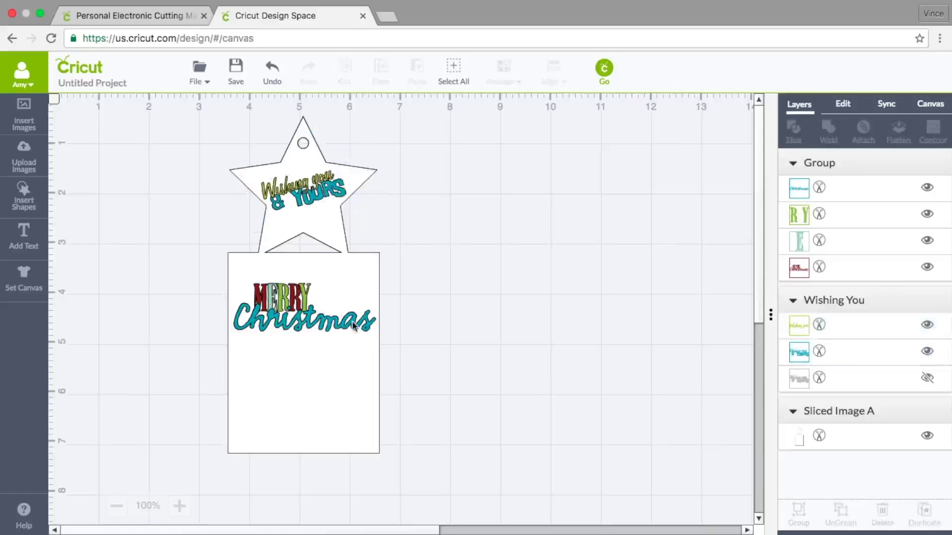
Nudge the Merry Christmas group slightly down on the tag and add the text "A".
{"action": "left_click_drag", "start_coordinate": [272, 305], "coordinate": [272, 308]}
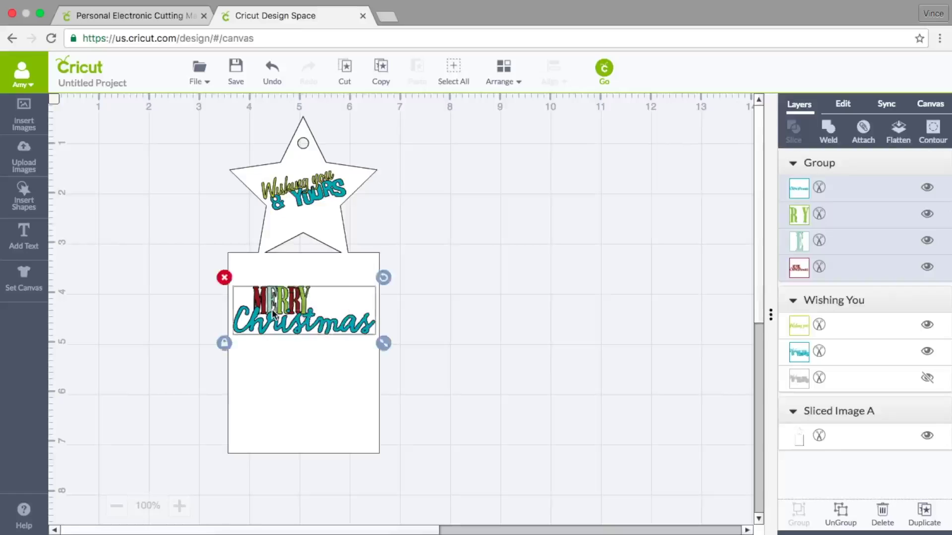
{"action": "left_click", "coordinate": [392, 307]}
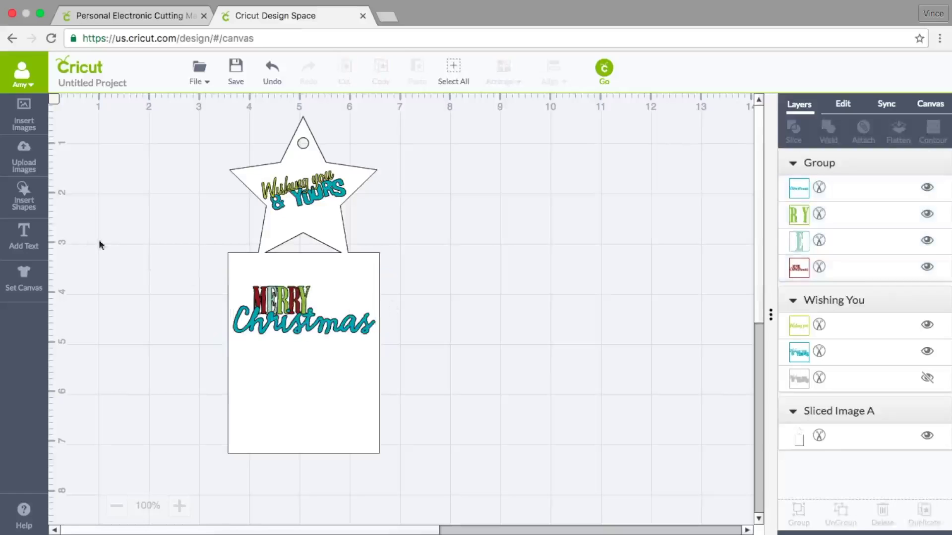
{"action": "left_click", "coordinate": [24, 237]}
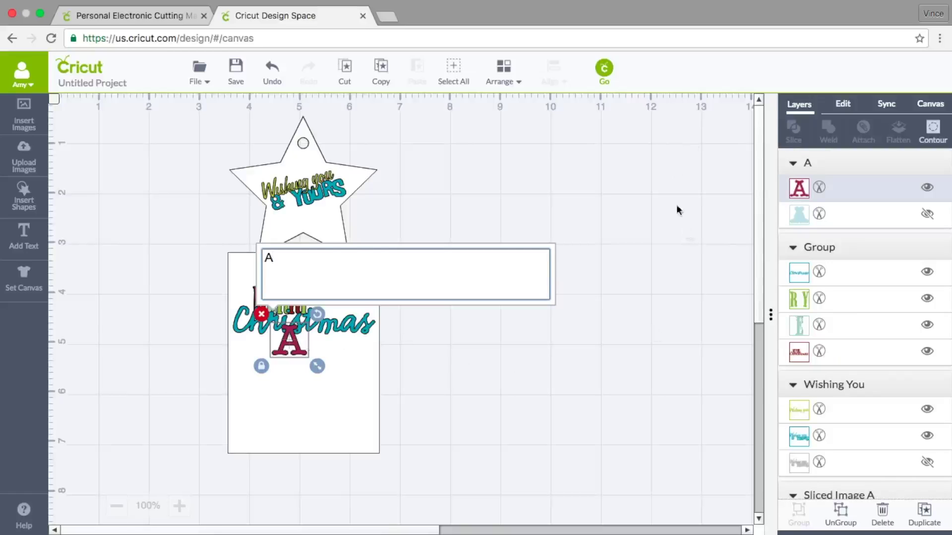
Set the "A" in the Botanicals font from those with a writing style and place it above "Merry", about 0.4 in wide.
{"action": "left_click", "coordinate": [845, 108]}
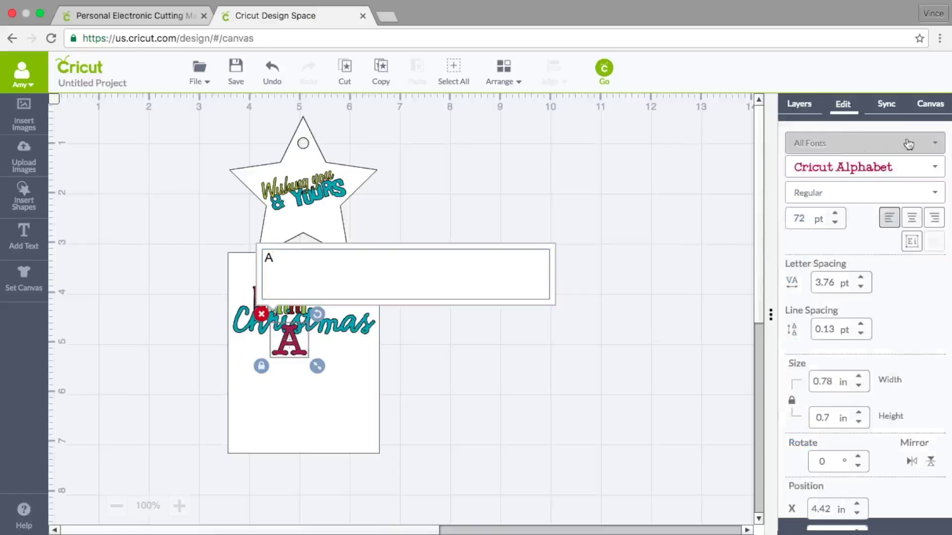
{"action": "left_click", "coordinate": [938, 147]}
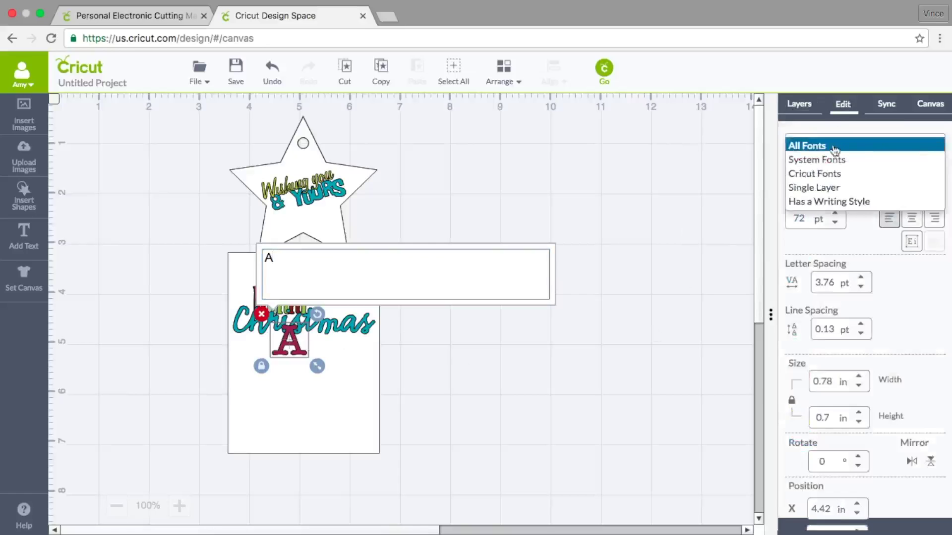
{"action": "left_click", "coordinate": [838, 203]}
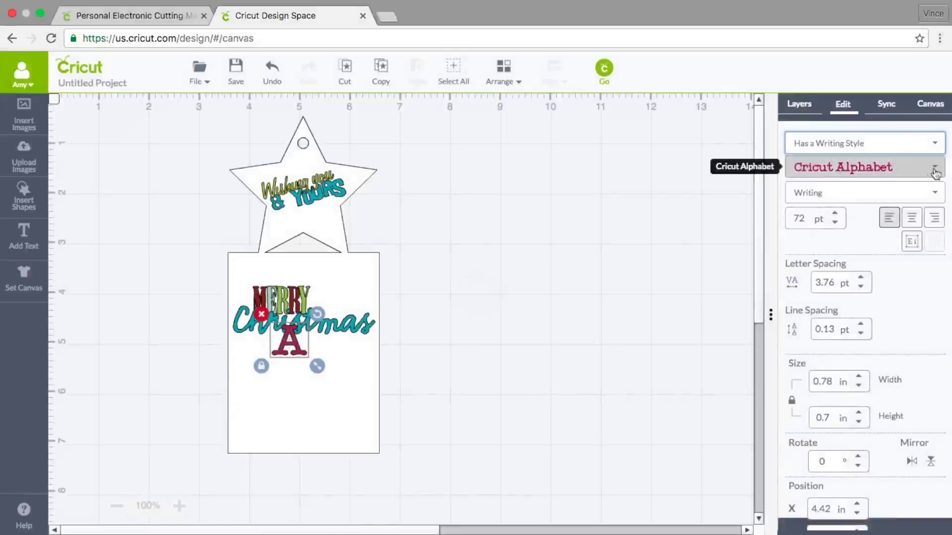
{"action": "left_click", "coordinate": [935, 170]}
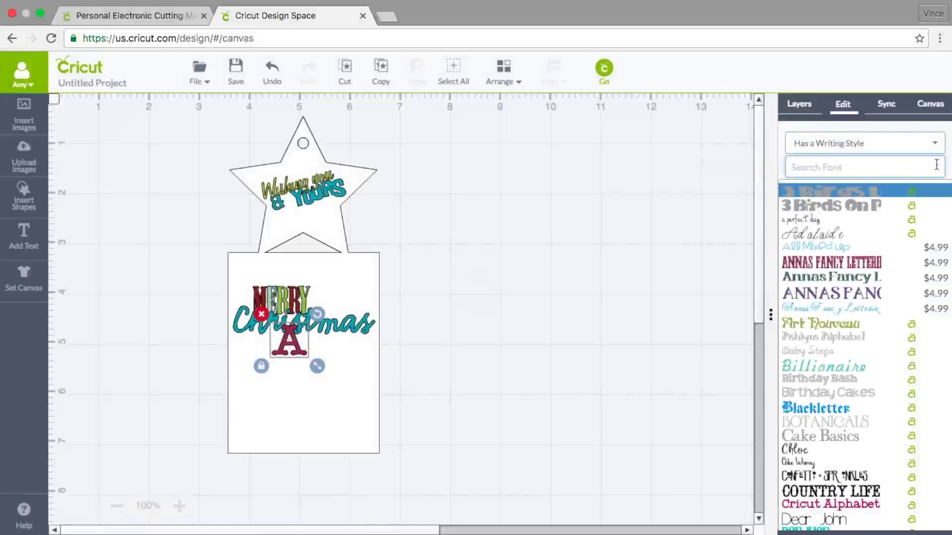
{"action": "scroll", "coordinate": [844, 401], "scroll_direction": "down", "scroll_amount": 6}
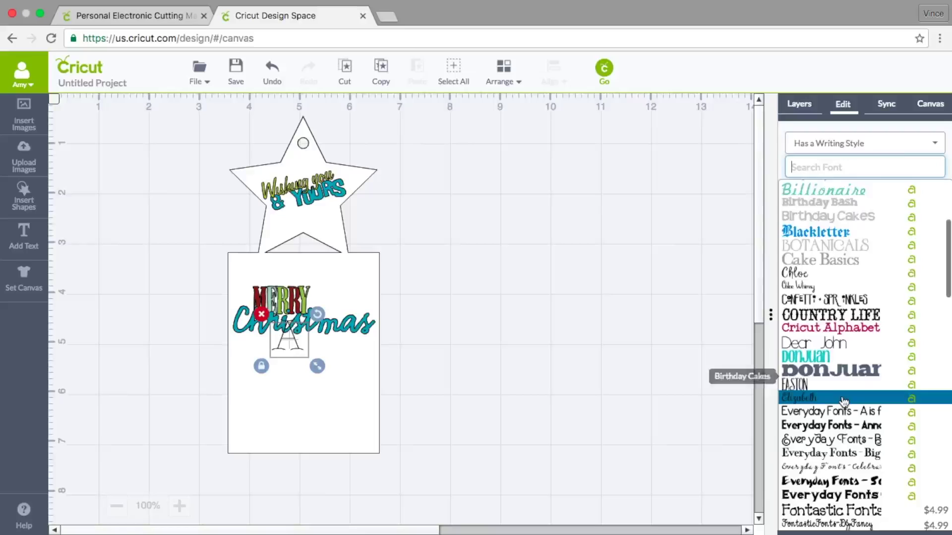
{"action": "scroll", "coordinate": [844, 400], "scroll_direction": "up", "scroll_amount": 6}
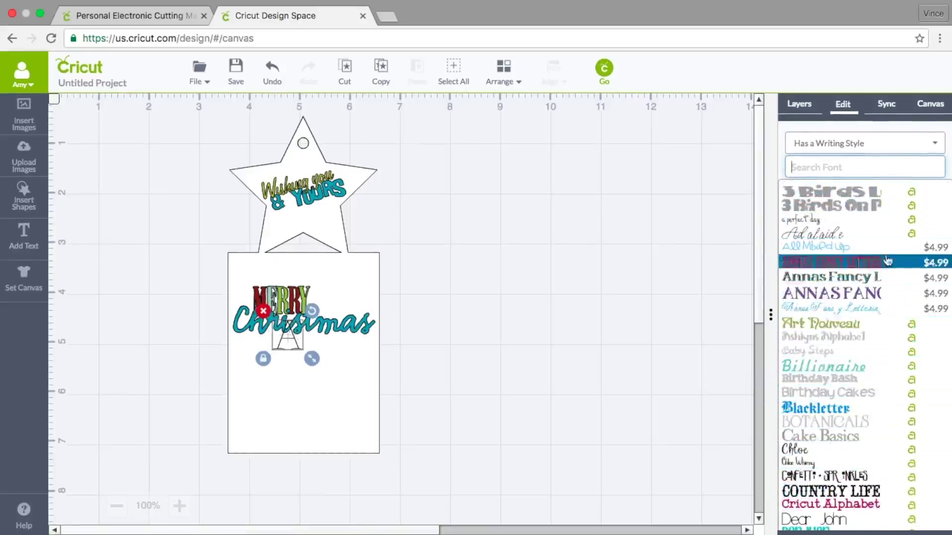
{"action": "scroll", "coordinate": [889, 290], "scroll_direction": "down", "scroll_amount": 4}
{"action": "left_click", "coordinate": [872, 243]}
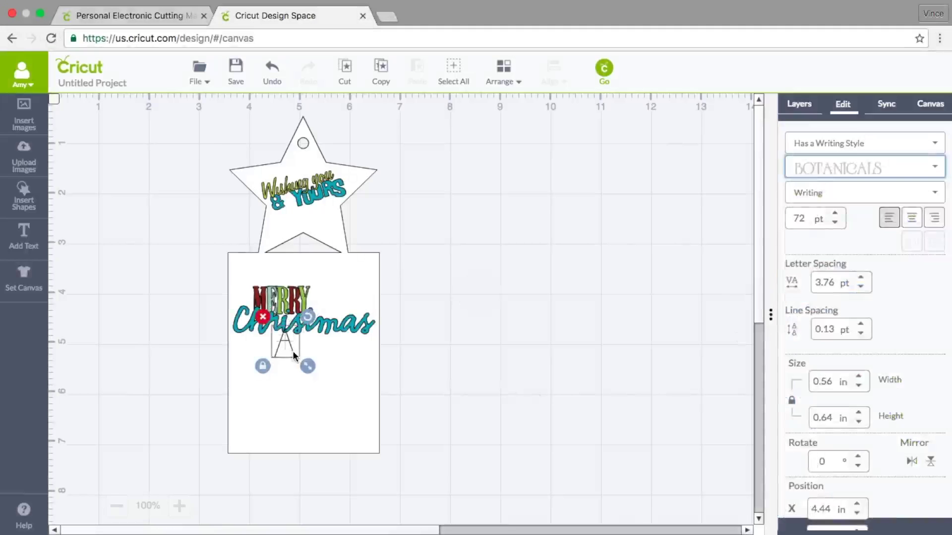
{"action": "left_click_drag", "start_coordinate": [293, 351], "coordinate": [275, 275]}
{"action": "left_click", "coordinate": [427, 285]}
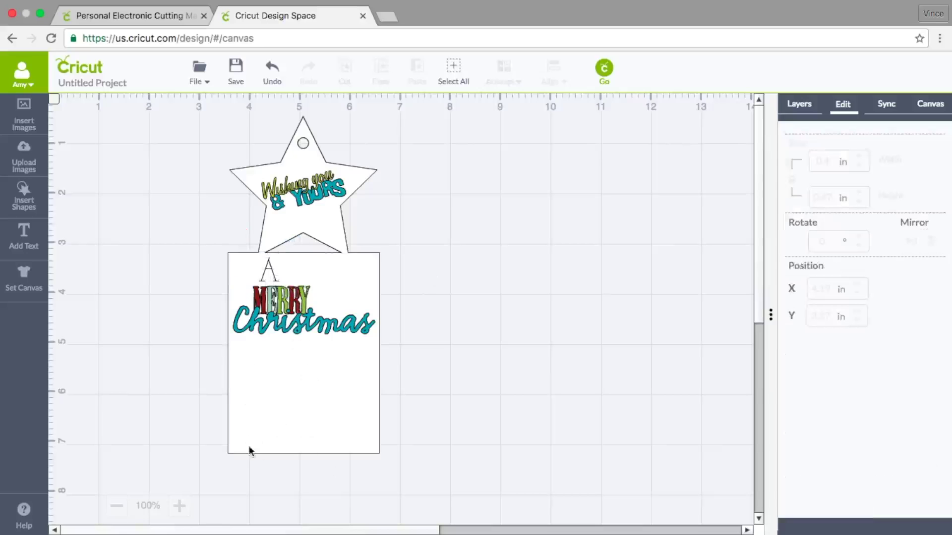
Add a text with "To:" and "From:" separated by a blank line, and set it in the Chloe writing font.
{"action": "left_click", "coordinate": [30, 247]}
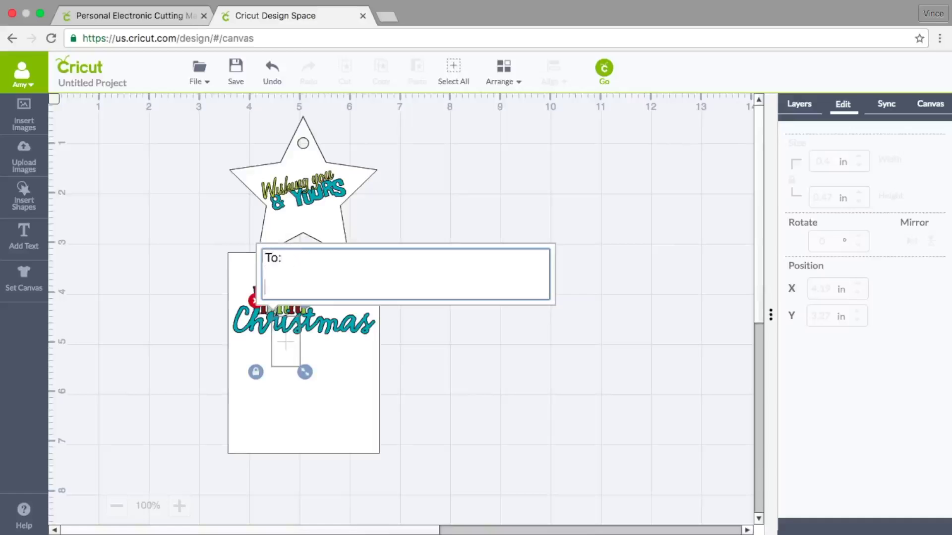
{"action": "type", "text": "From:"}
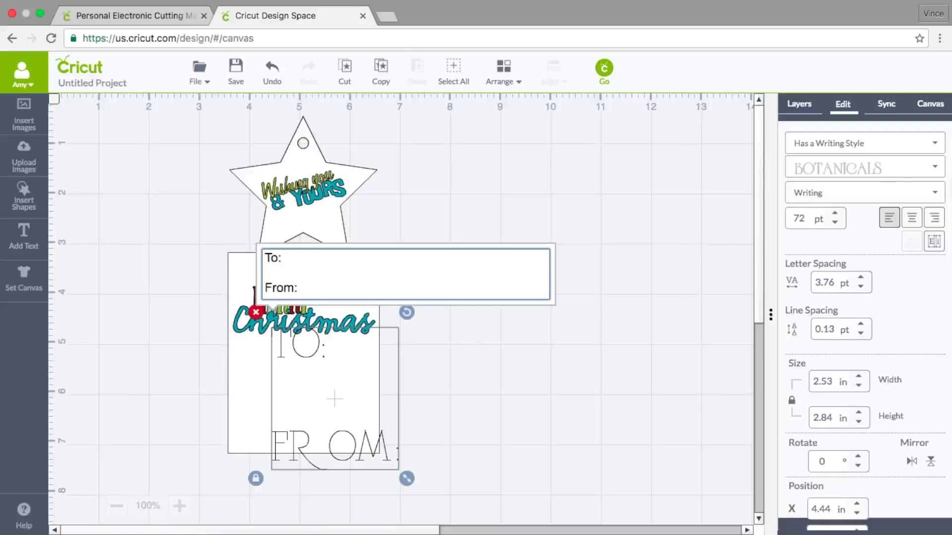
{"action": "left_click", "coordinate": [934, 167]}
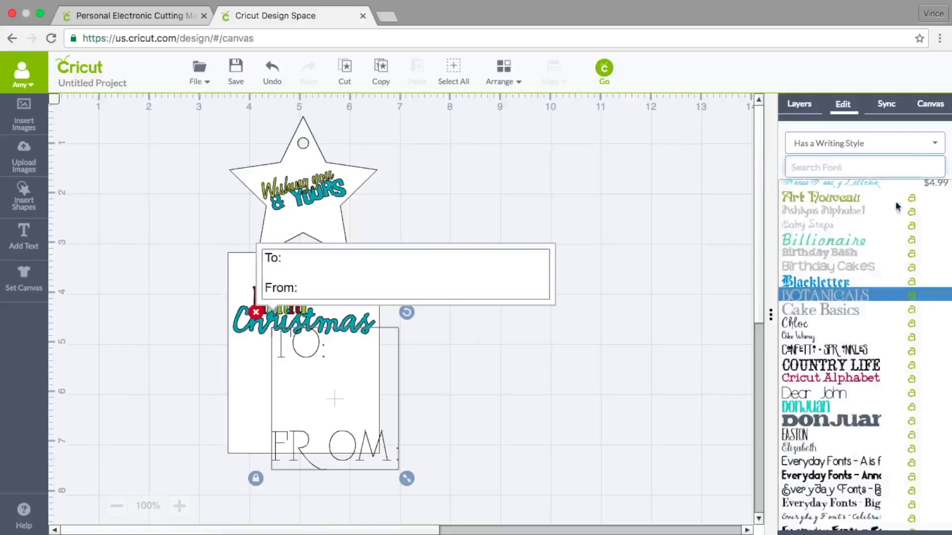
{"action": "left_click", "coordinate": [844, 325]}
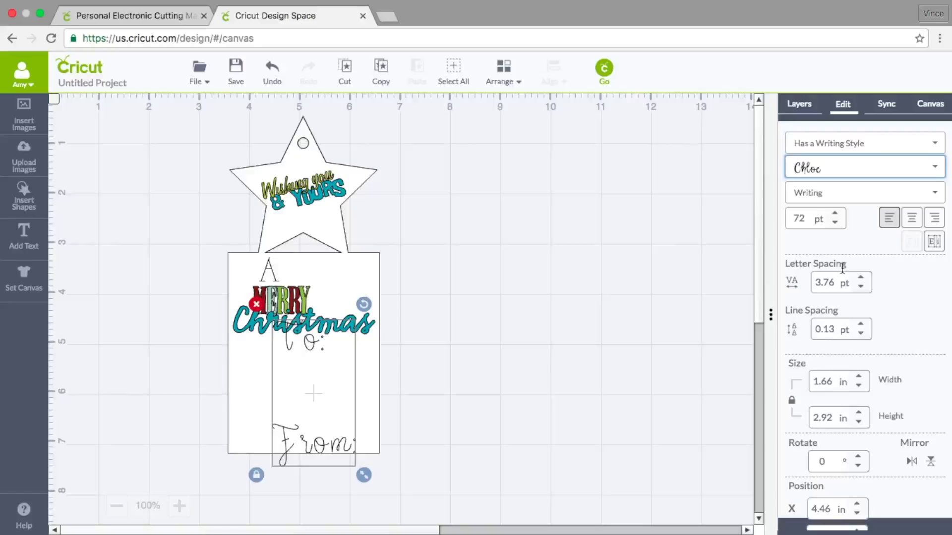
Tighten the To/From text's line spacing to -1.87 pt, then shrink it to about 1.1 in wide on the tag's lower part.
{"action": "left_click", "coordinate": [860, 333]}
{"action": "left_click", "coordinate": [861, 334]}
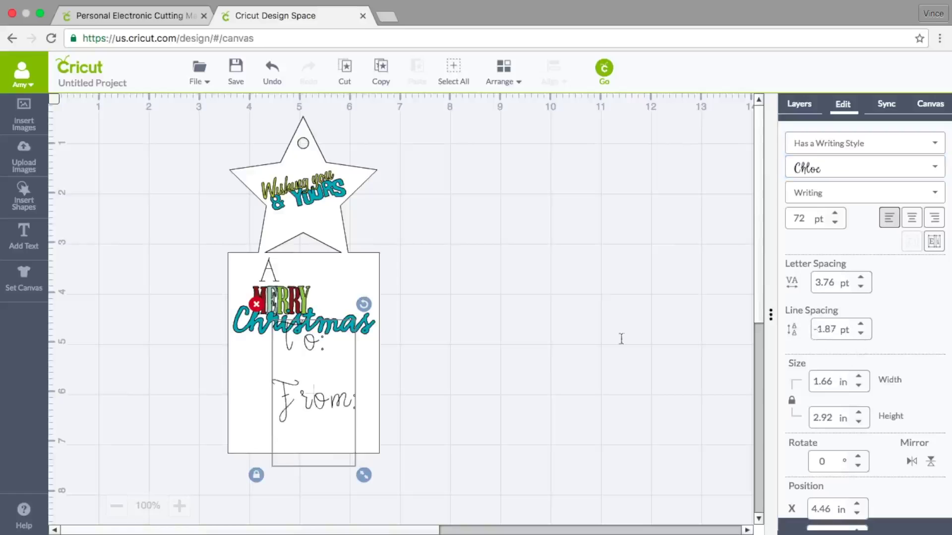
{"action": "left_click_drag", "start_coordinate": [343, 403], "coordinate": [271, 409]}
{"action": "left_click_drag", "start_coordinate": [273, 410], "coordinate": [272, 411]}
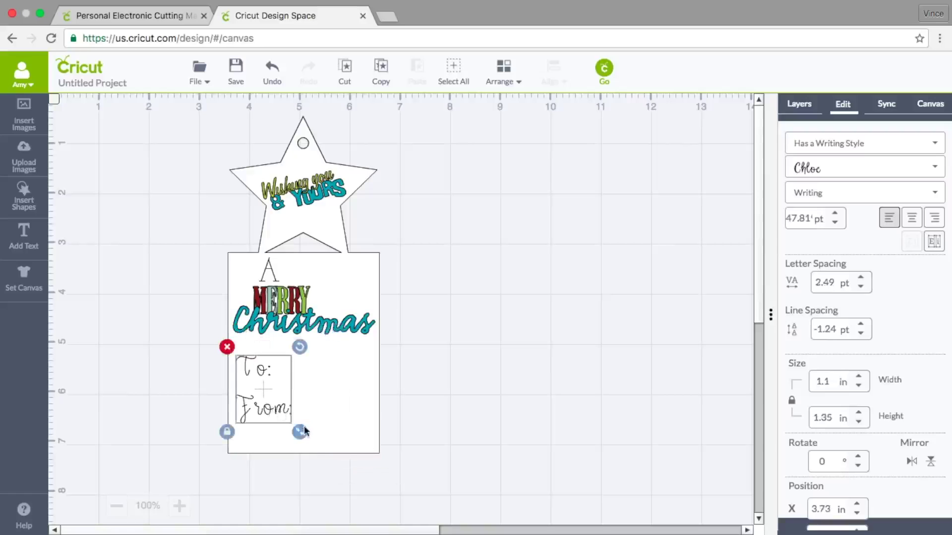
Complete the text as "To: Your Family" and "From: Our Family", and shrink it to about 2.71 in wide to fit the tag.
{"action": "double_click", "coordinate": [278, 371]}
{"action": "left_click", "coordinate": [248, 296]}
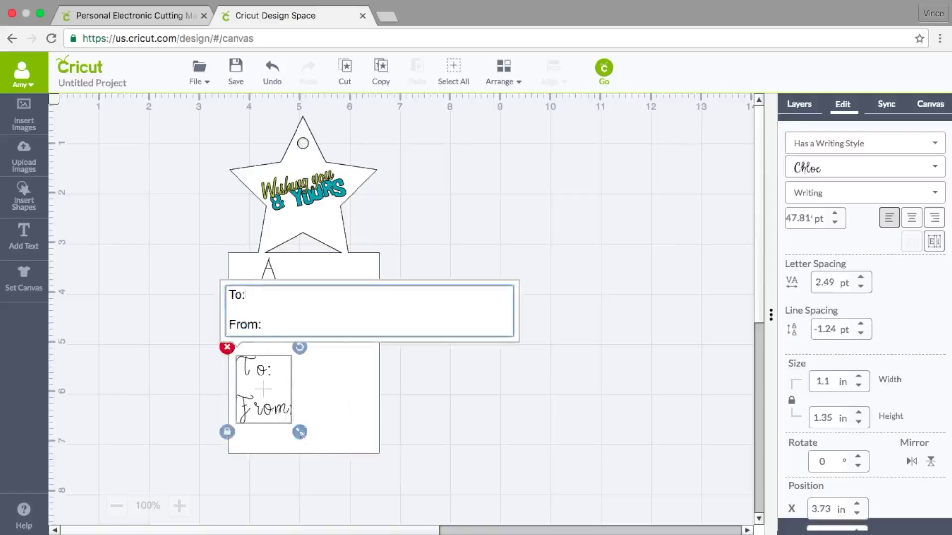
{"action": "type", "text": "Your Family"}
{"action": "left_click", "coordinate": [267, 325]}
{"action": "type", "text": "Our Famil"}
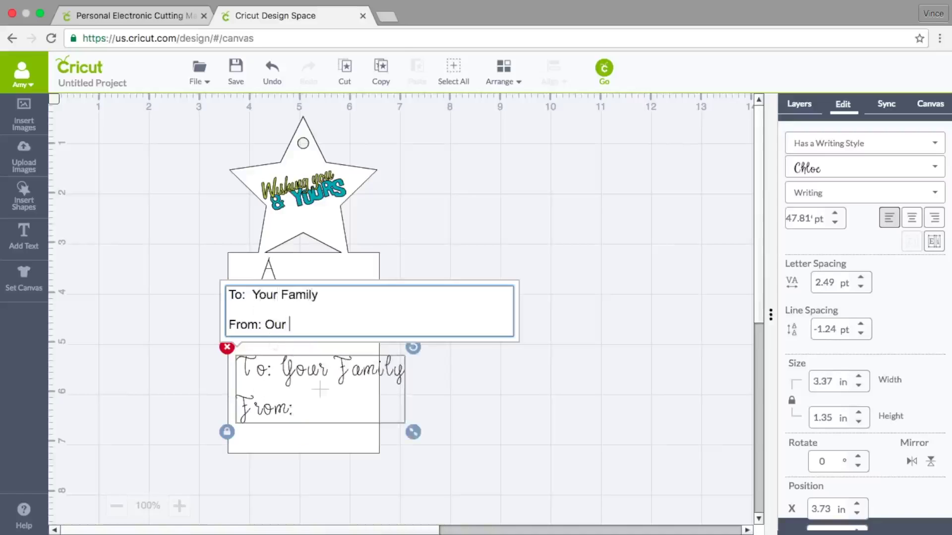
{"action": "type", "text": "y"}
{"action": "left_click_drag", "start_coordinate": [411, 436], "coordinate": [339, 420]}
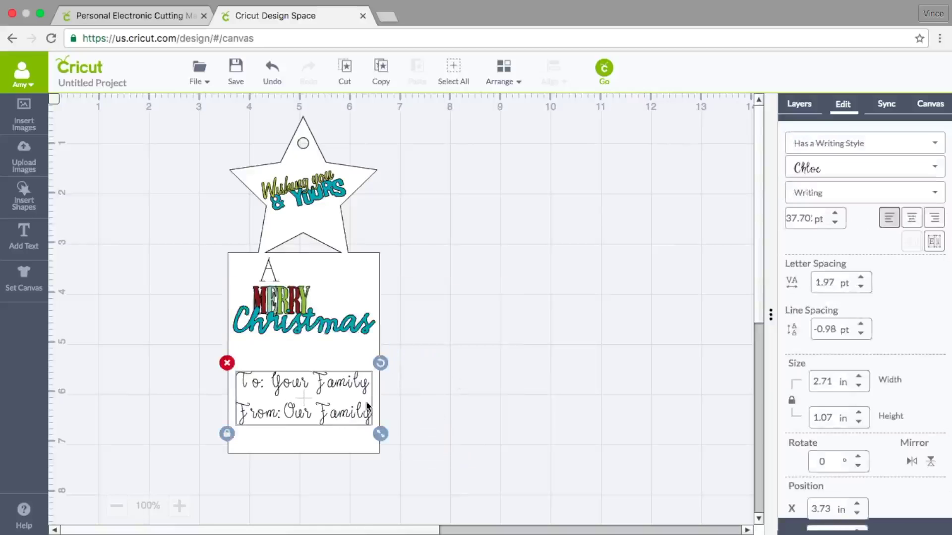
{"action": "left_click", "coordinate": [456, 382]}
{"action": "key", "text": "ctrl+z"}
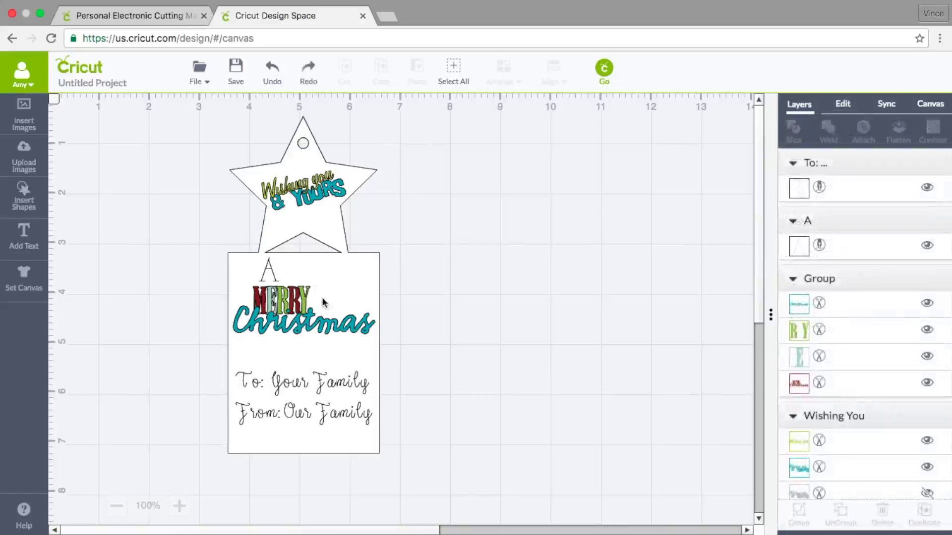
Set the green "Wishing you" and teal "& Yours" layers of the star's phrase to Print instead of cut.
{"action": "left_click", "coordinate": [307, 203]}
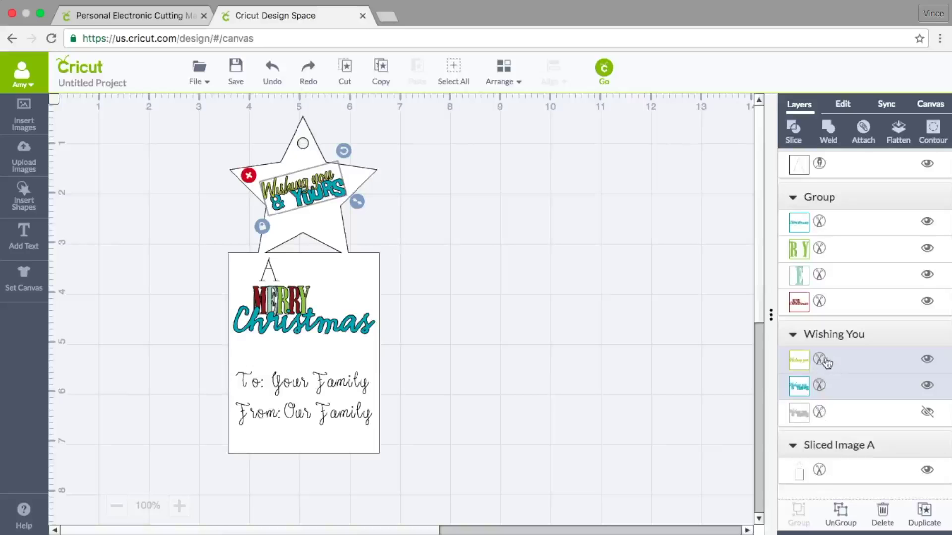
{"action": "left_click", "coordinate": [819, 360]}
{"action": "left_click", "coordinate": [726, 131]}
{"action": "left_click", "coordinate": [820, 387], "text": "shift"}
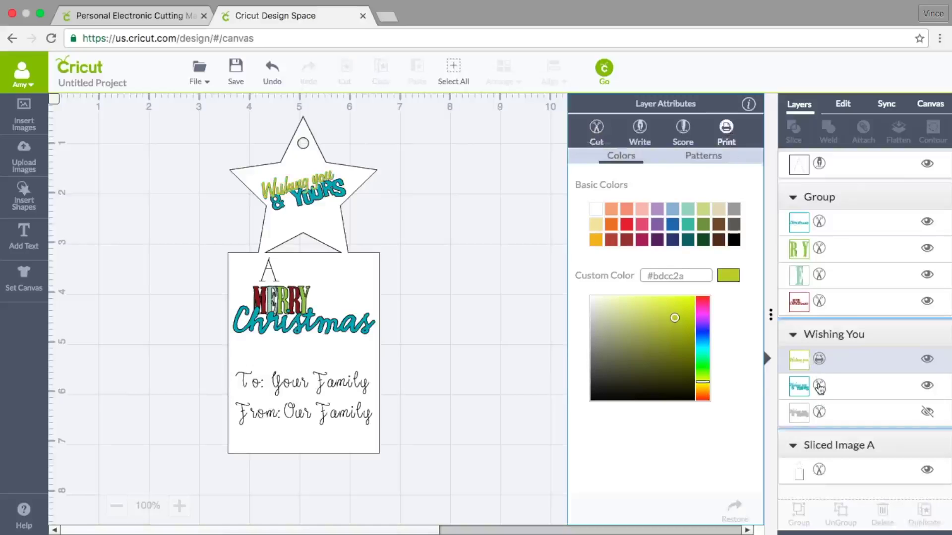
{"action": "left_click", "coordinate": [725, 132]}
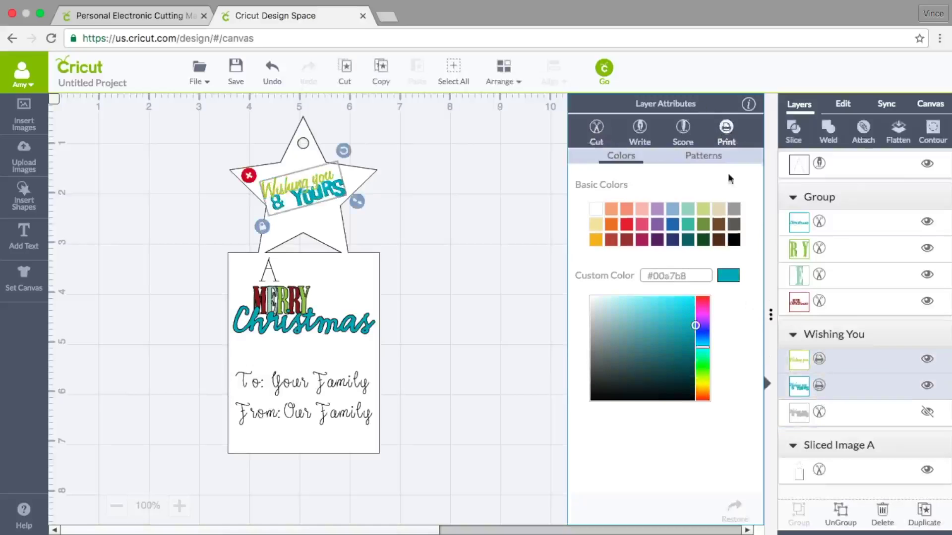
{"action": "left_click", "coordinate": [817, 414]}
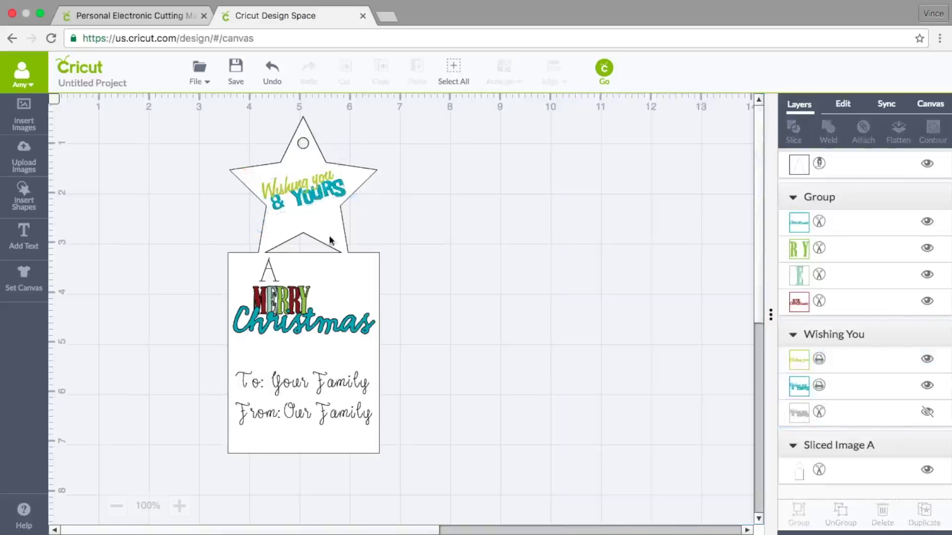
Flatten the "Merry Christmas" group into one printable image, and attach all the tag's parts so they move as one piece.
{"action": "left_click", "coordinate": [321, 327]}
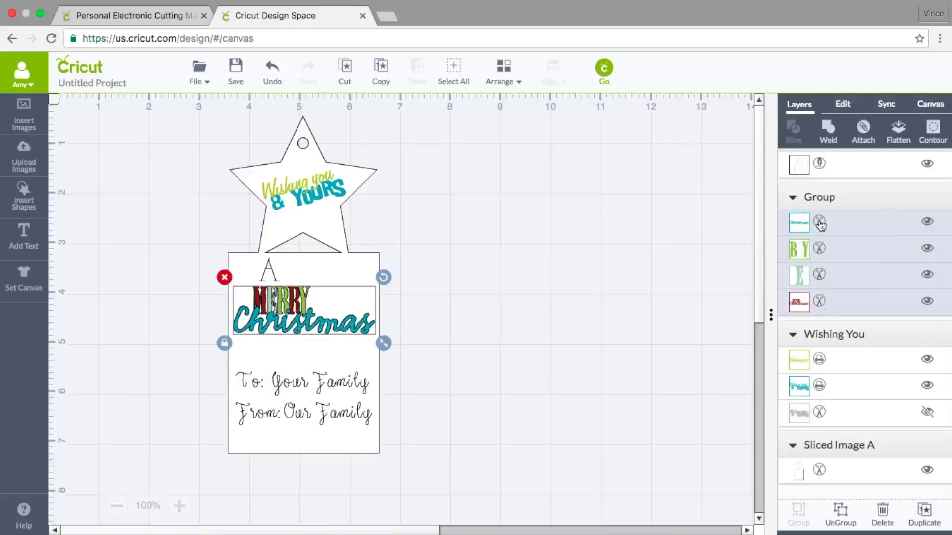
{"action": "left_click", "coordinate": [898, 131]}
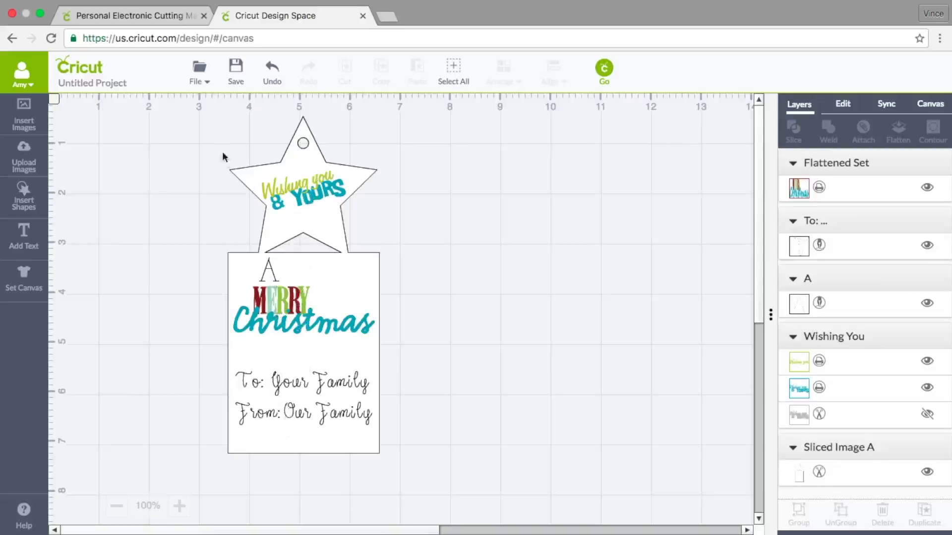
{"action": "left_click_drag", "start_coordinate": [191, 110], "coordinate": [439, 481]}
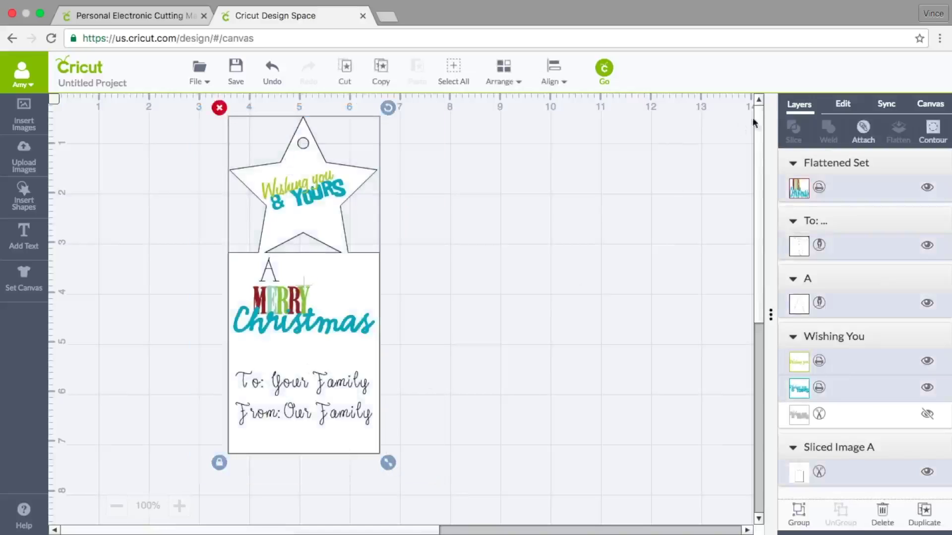
{"action": "left_click", "coordinate": [862, 130]}
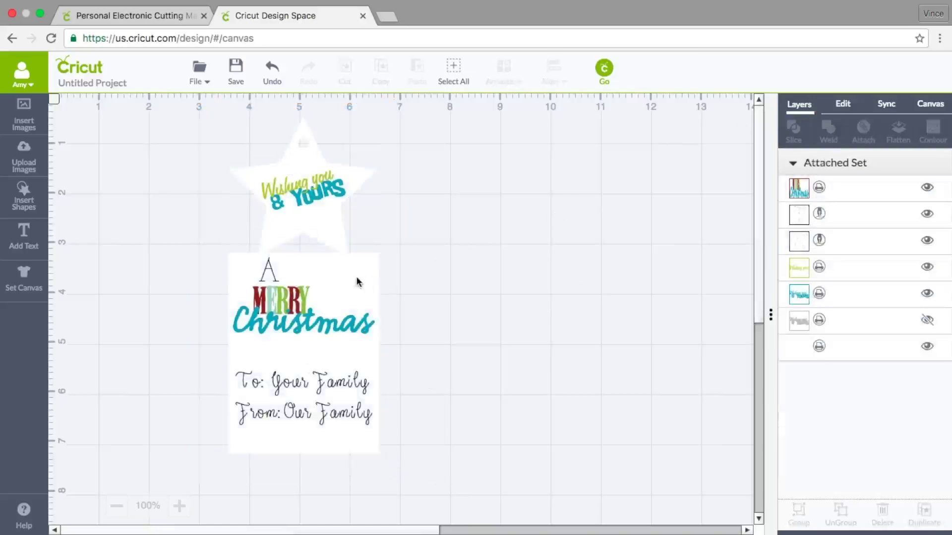
{"action": "left_click_drag", "start_coordinate": [358, 283], "coordinate": [392, 286]}
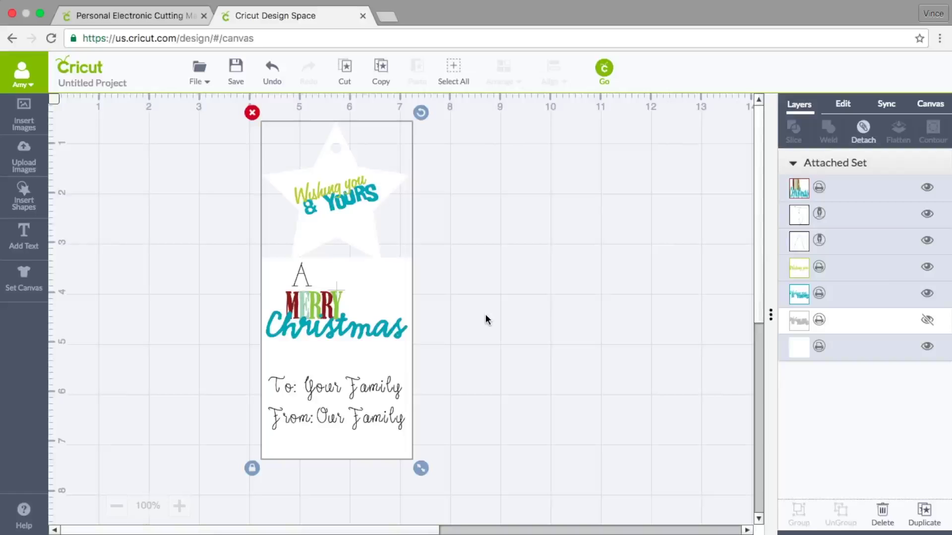
Send the tag to the mat preview, continue to the cut setup, and choose the ExploreAir2 Bluetooth machine.
{"action": "left_click", "coordinate": [605, 73]}
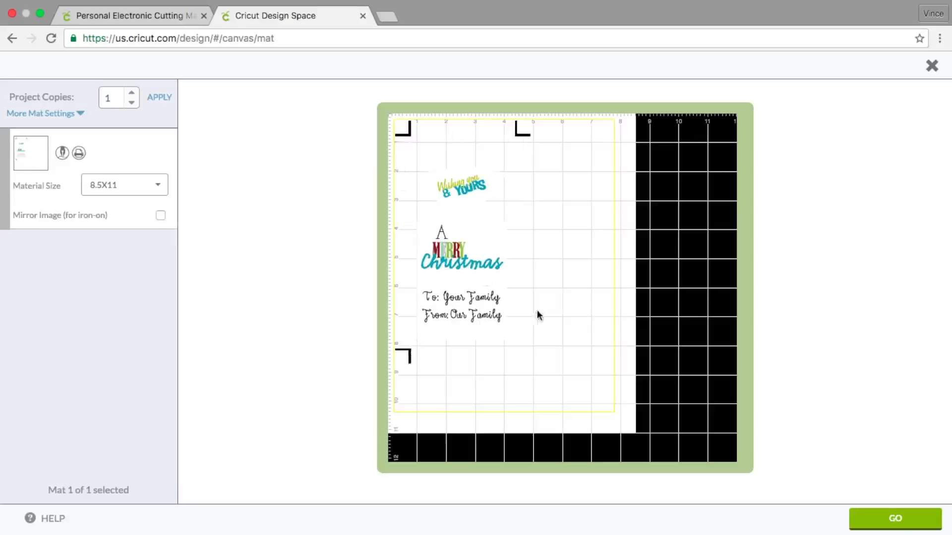
{"action": "left_click", "coordinate": [891, 524]}
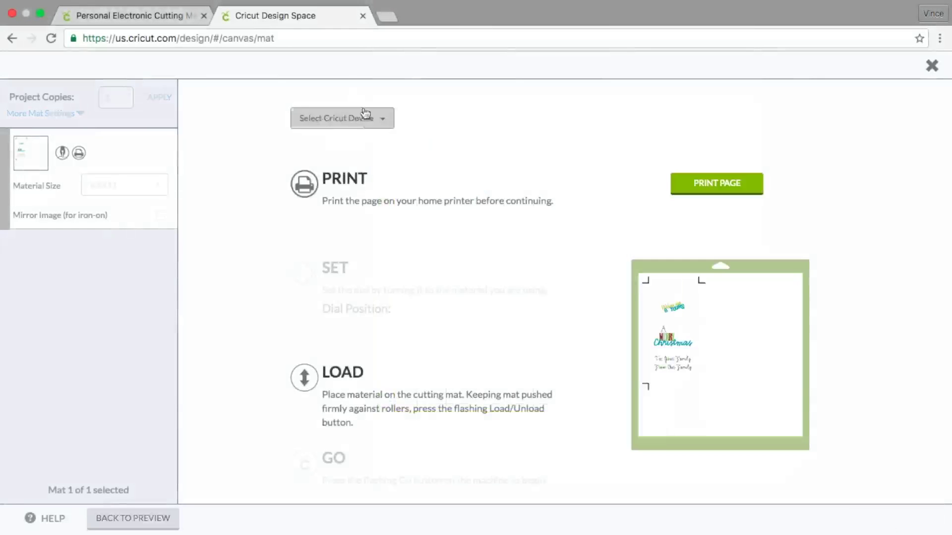
{"action": "left_click", "coordinate": [385, 121]}
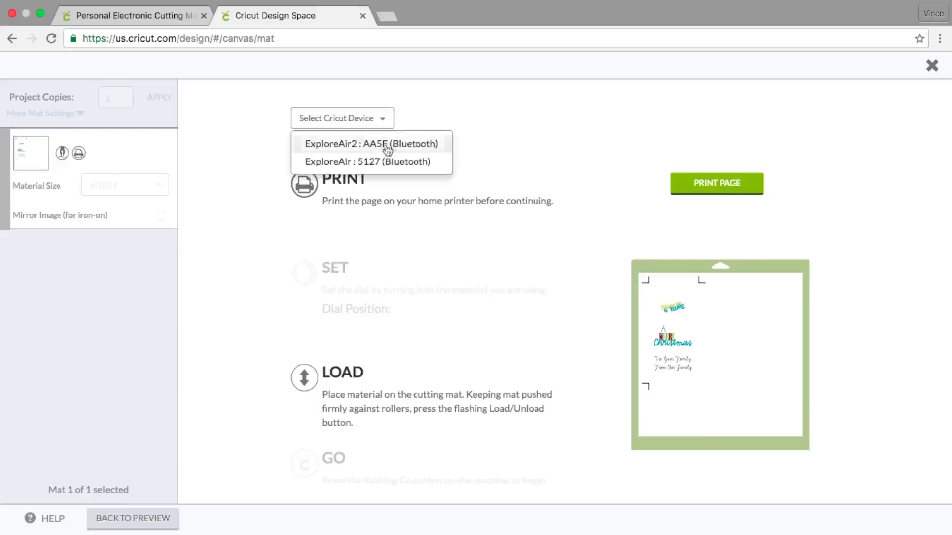
{"action": "left_click", "coordinate": [354, 144]}
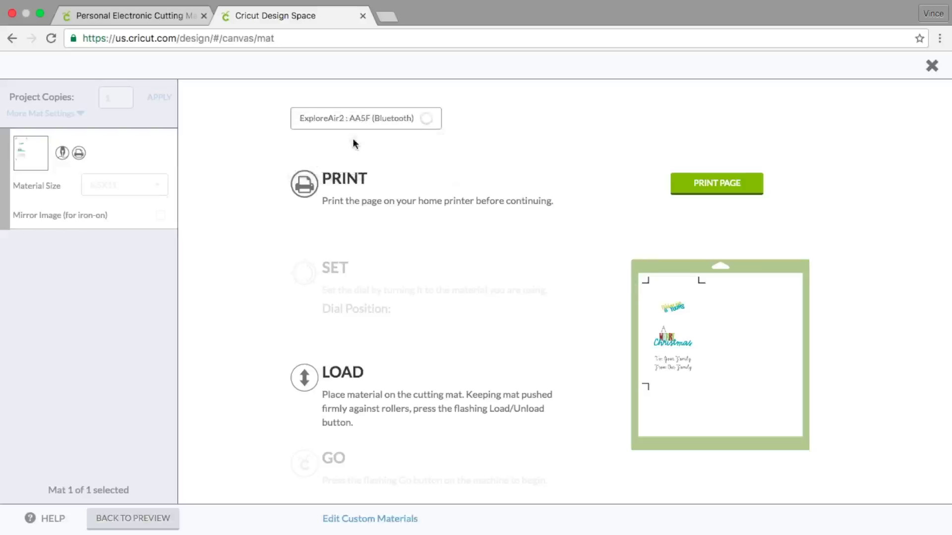
Print the page with one color Letter copy on the Officejet Pro 8600, and turn on Fast Mode for cutting and writing.
{"action": "left_click", "coordinate": [718, 184]}
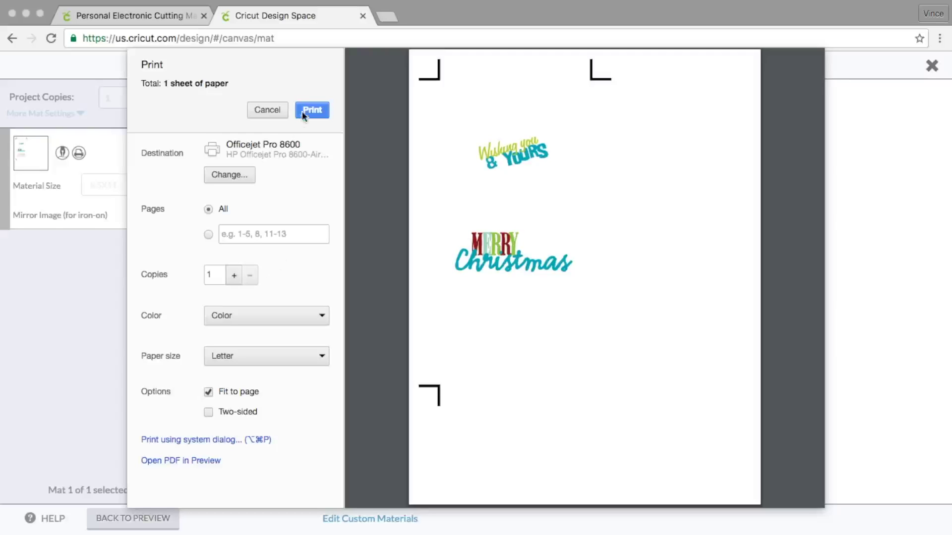
{"action": "left_click", "coordinate": [314, 111]}
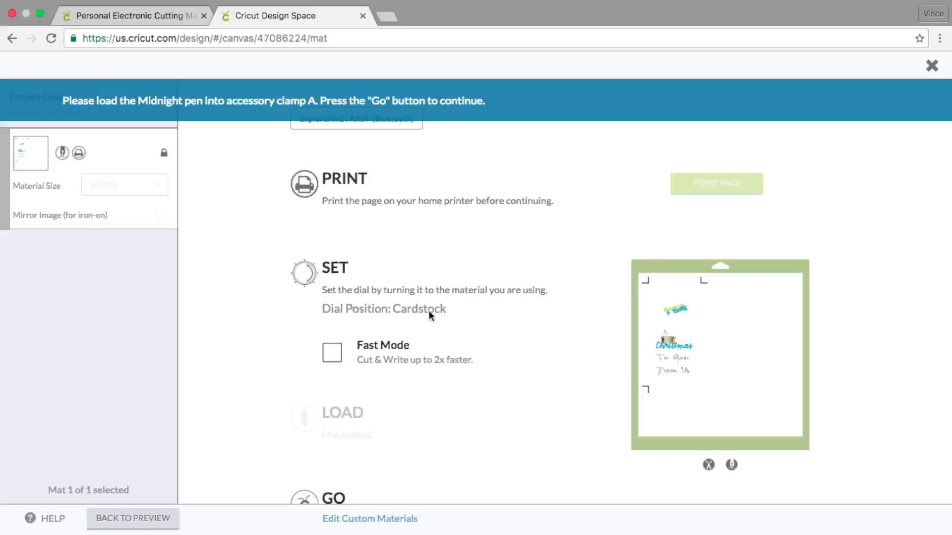
{"action": "left_click", "coordinate": [332, 352]}
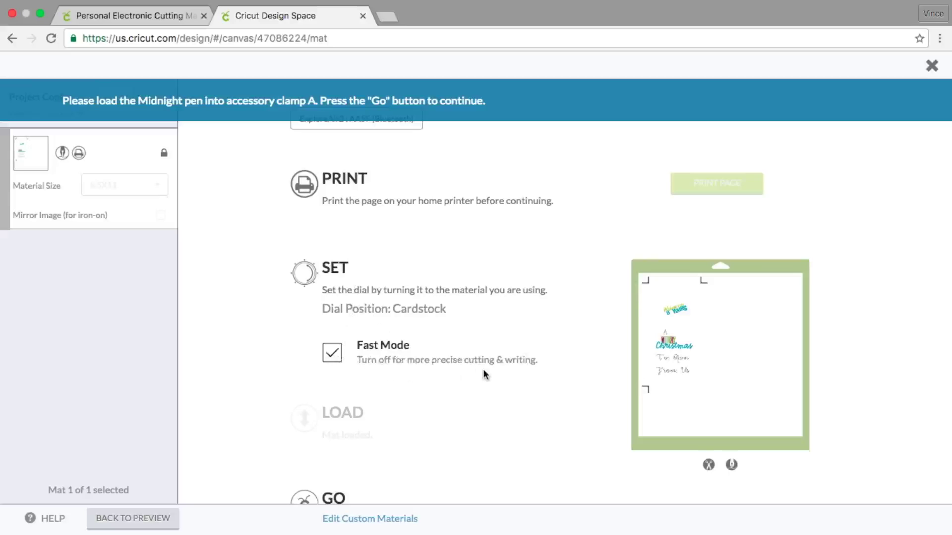